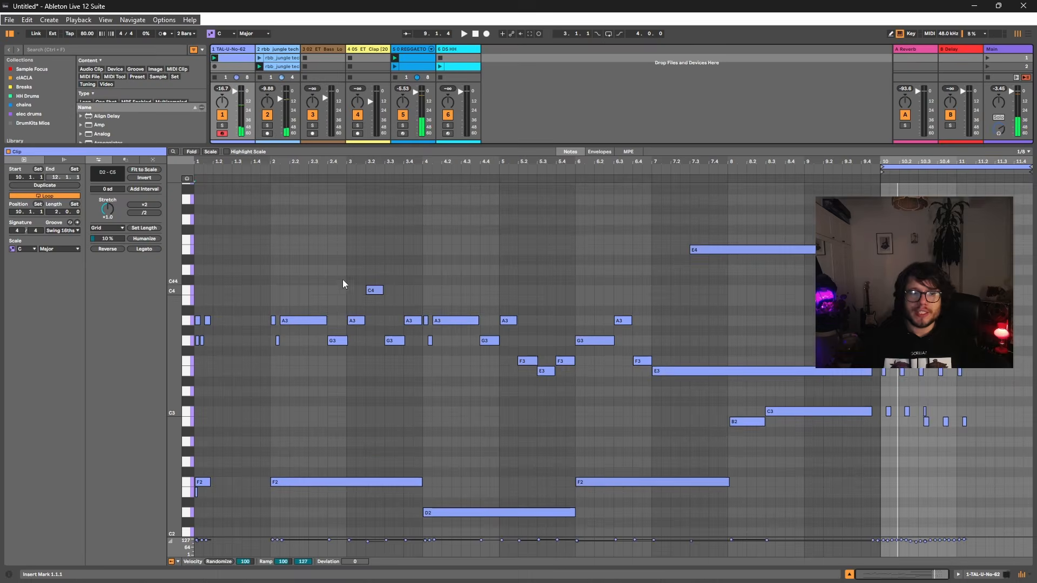
# Step: Set the TAL-U-No-62 clip's loop to start at bar 2 and end at bar 6
pyautogui.scroll(-1, 663, 406)
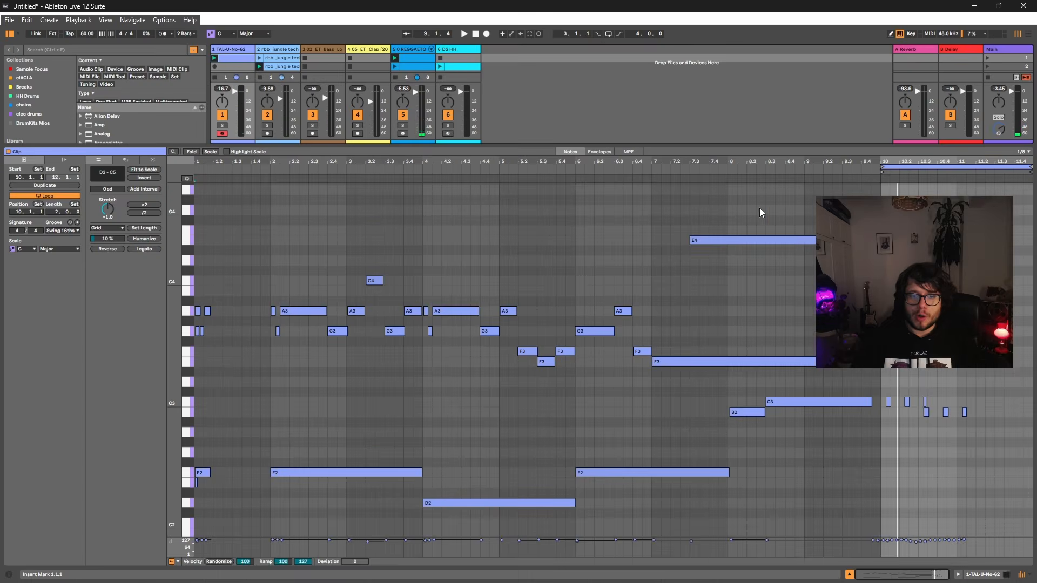
pyautogui.hotkey('ctrl', 'a')
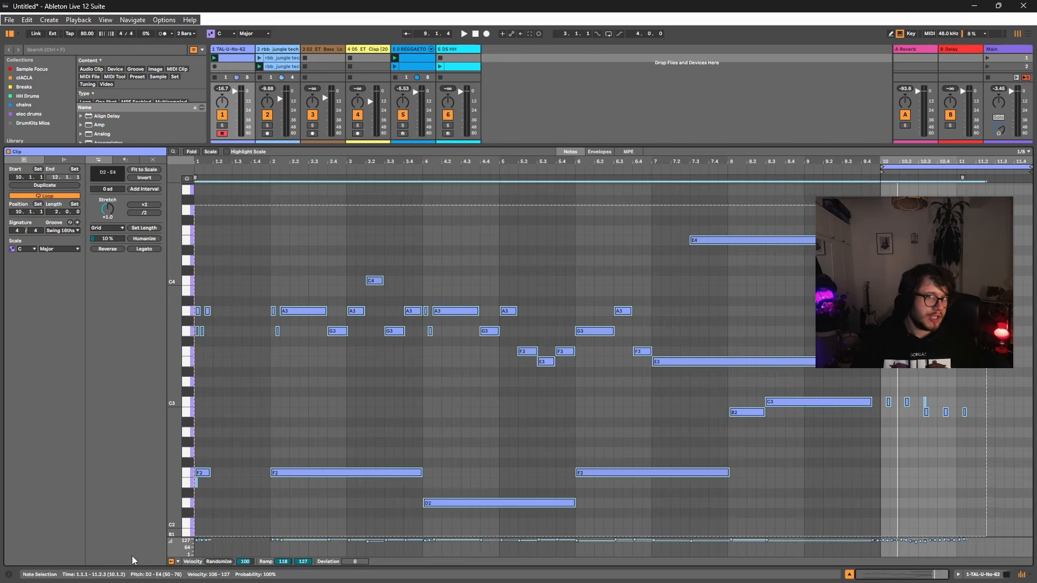
pyautogui.moveTo(882, 167); pyautogui.dragTo(271, 259)
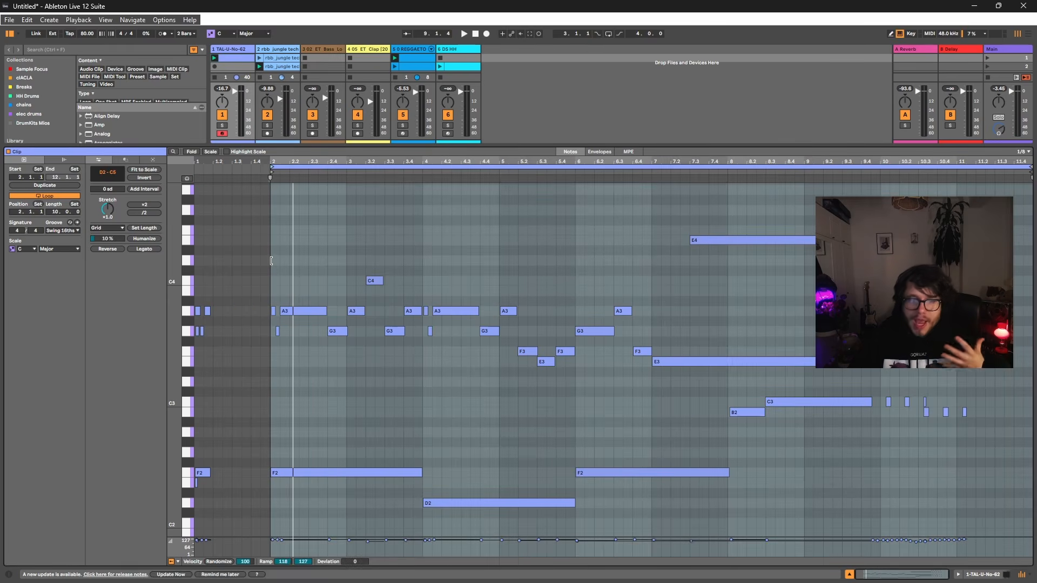
pyautogui.moveTo(1030, 165); pyautogui.dragTo(650, 198)
pyautogui.press('space')
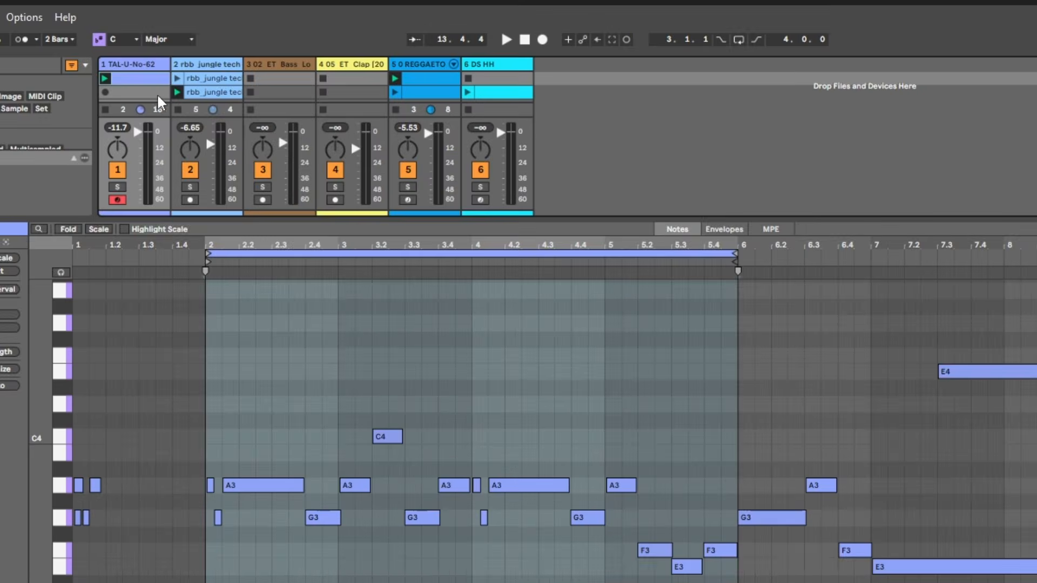
# Step: Crop the TAL-U-No-62 clip to its four-bar loop and play it back
pyautogui.rightClick(246, 58)
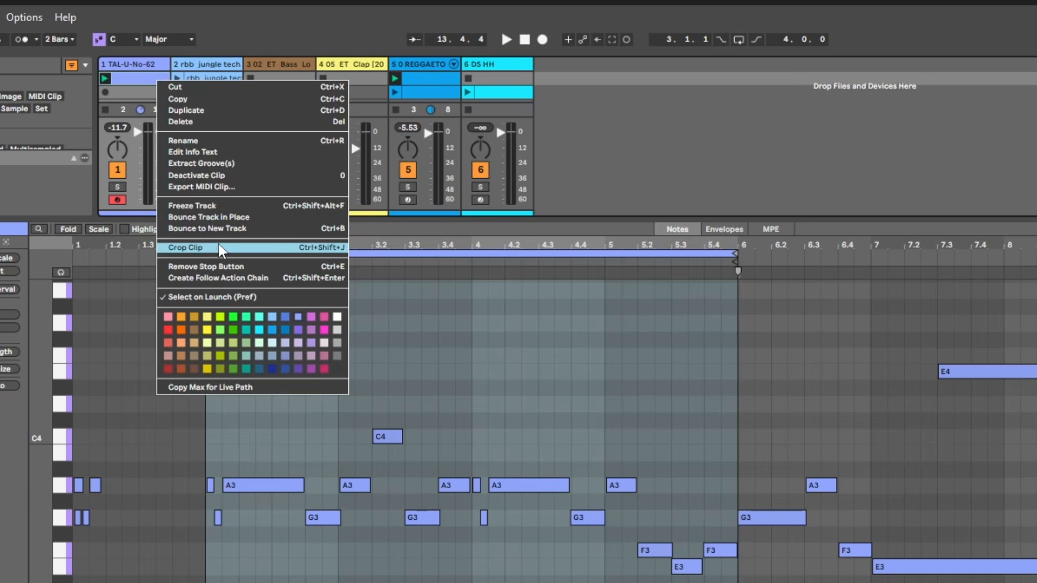
pyautogui.click(286, 162)
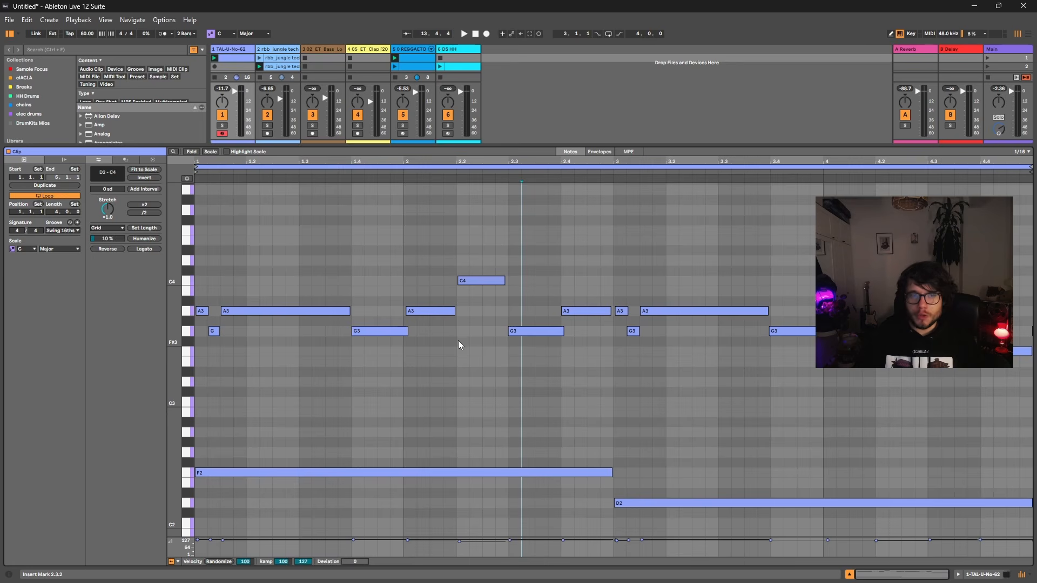
pyautogui.press('space')
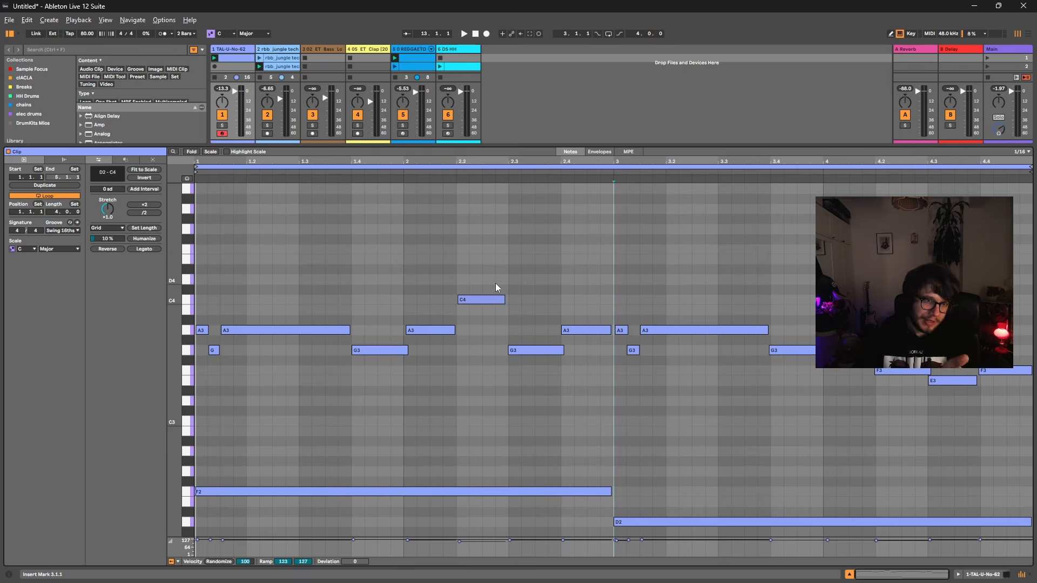
# Step: Chop the A3 and F2 notes between 1.2 and 1.4 into 16 slices each and slightly shorten every slice
pyautogui.hotkey('ctrl', 'e')
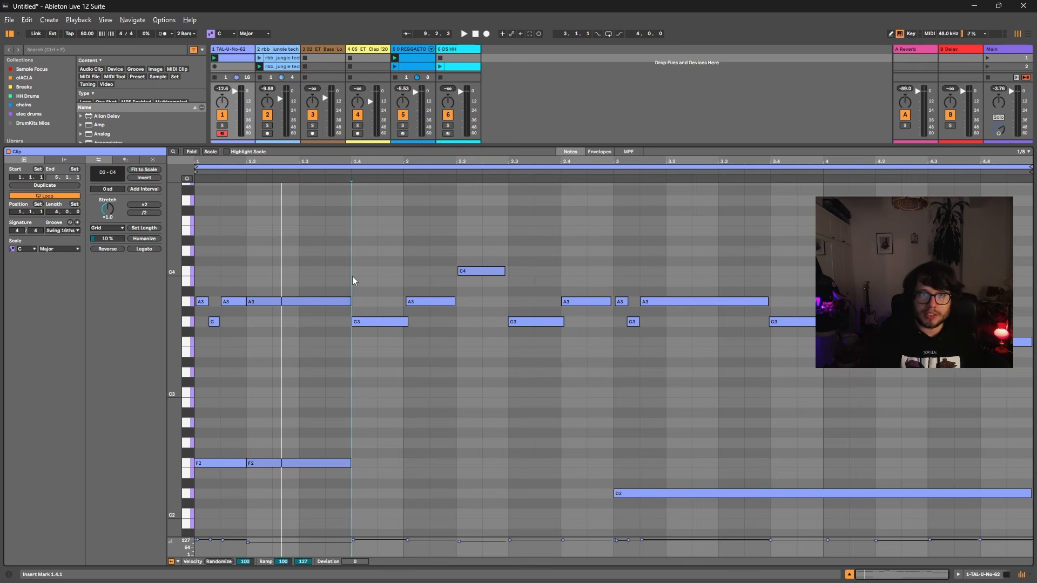
pyautogui.hotkey('ctrl', '2')
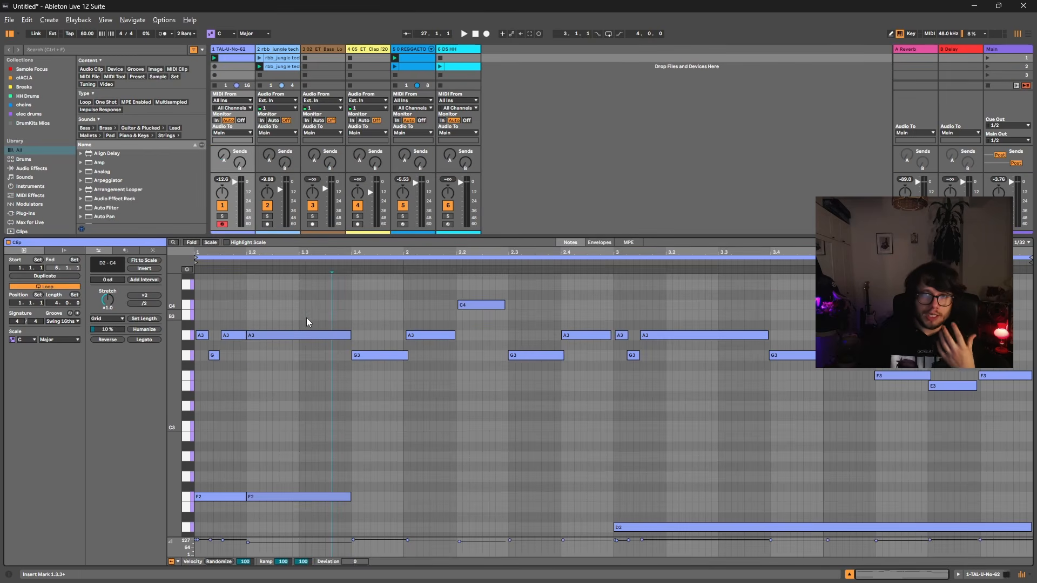
pyautogui.moveTo(306, 315); pyautogui.dragTo(308, 504)
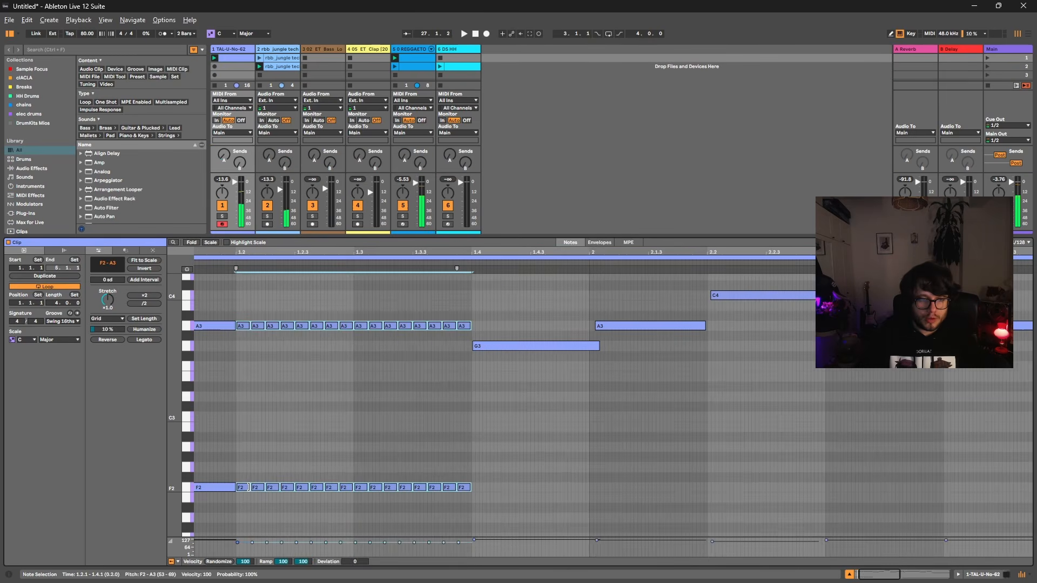
pyautogui.moveTo(250, 487); pyautogui.dragTo(245, 487)
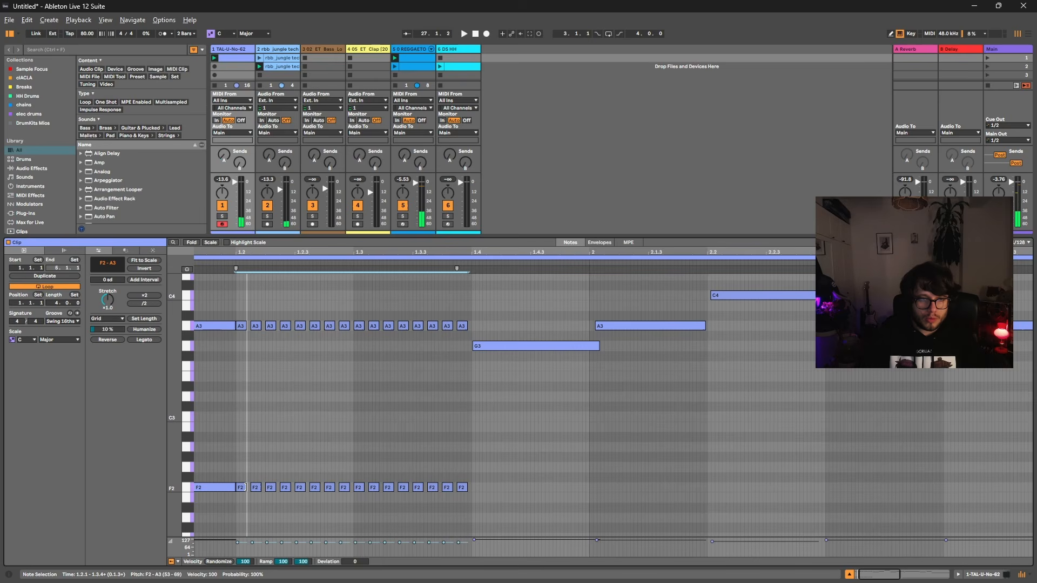
pyautogui.press('space')
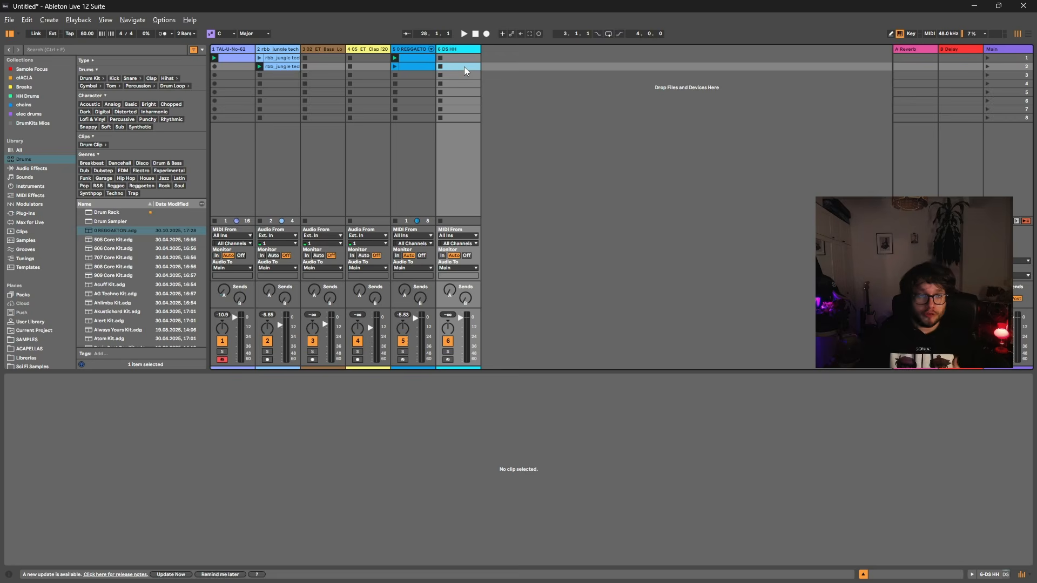
# Step: Create a four-bar clip in the DS HH track's second slot with a C3 note extended across its full length
pyautogui.doubleClick(464, 66)
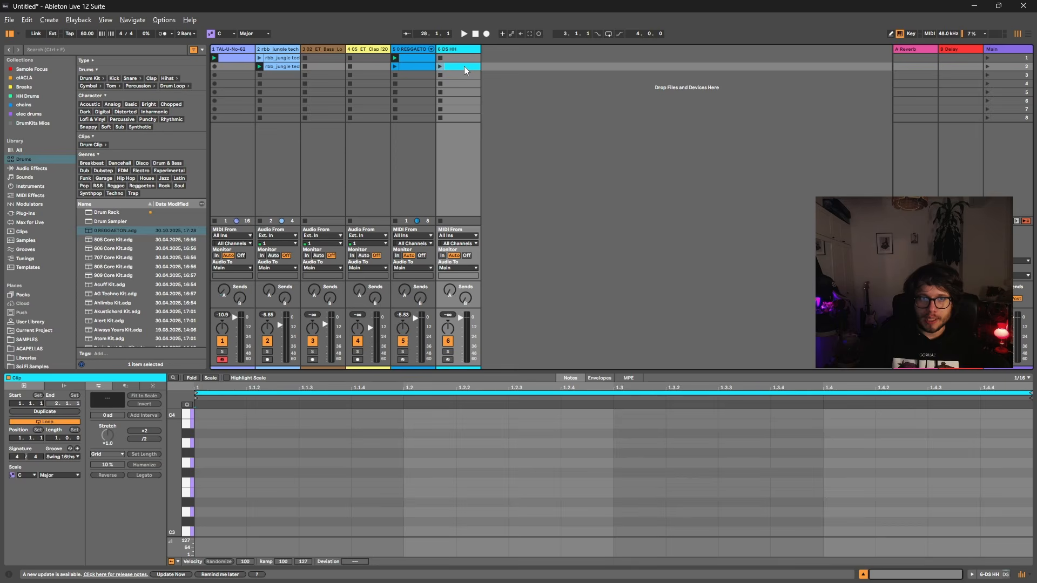
pyautogui.doubleClick(63, 413)
pyautogui.doubleClick(197, 531)
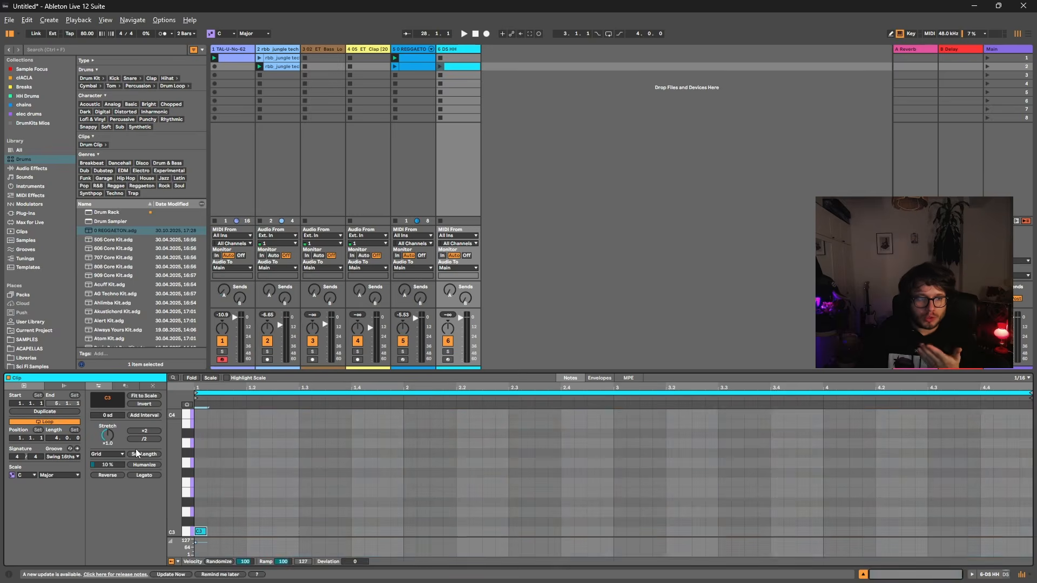
pyautogui.click(149, 474)
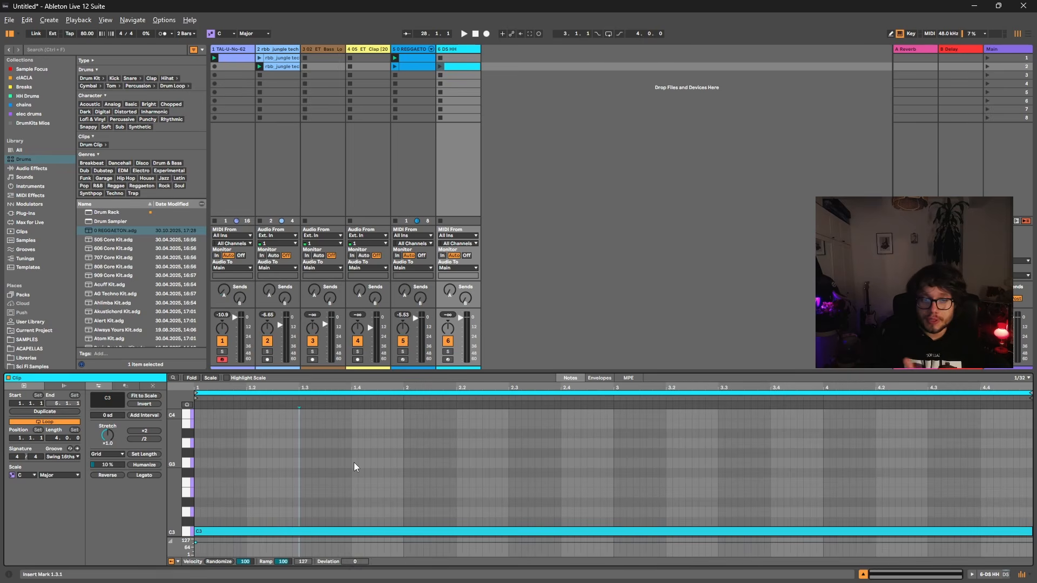
# Step: Chop the long C3 note into 1/32 notes and launch the hi-hat clip
pyautogui.hotkey('ctrl', 'a')
pyautogui.hotkey('ctrl', 'e')
pyautogui.click(440, 66)
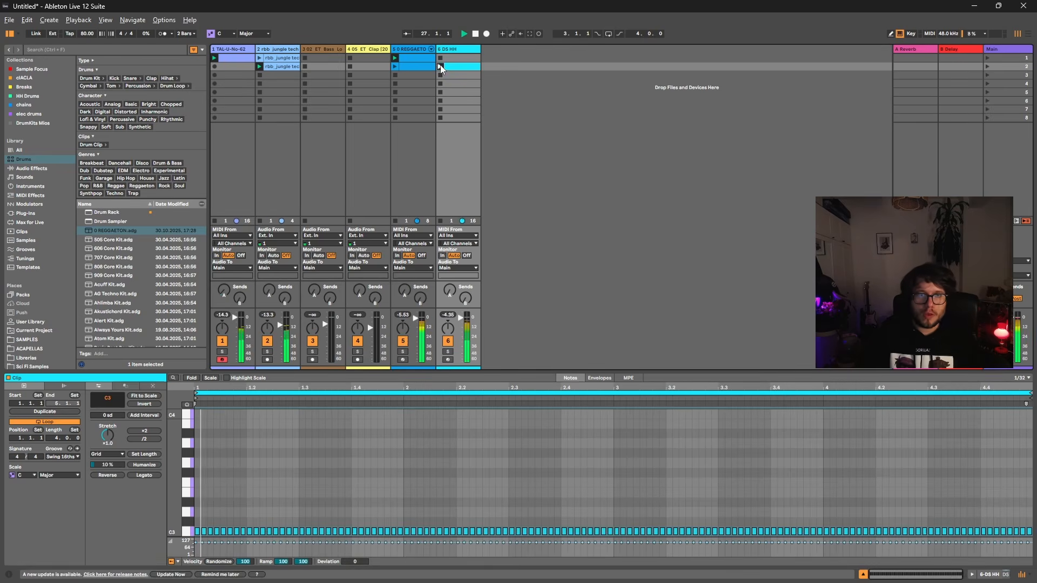
# Step: Set the grid to 1/64 and split the two C3 notes between 1.1.4 and 1.2 into 1/64 notes
pyautogui.click(219, 475)
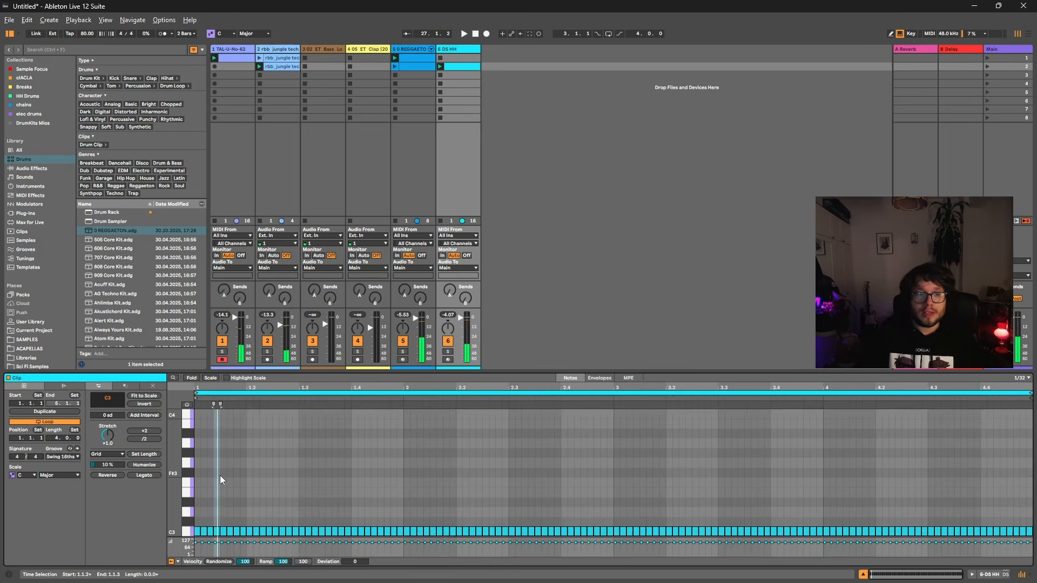
pyautogui.scroll(5, 228, 485)
pyautogui.scroll(-2, 232, 485)
pyautogui.hscroll(-3, 240, 480)
pyautogui.click(332, 433)
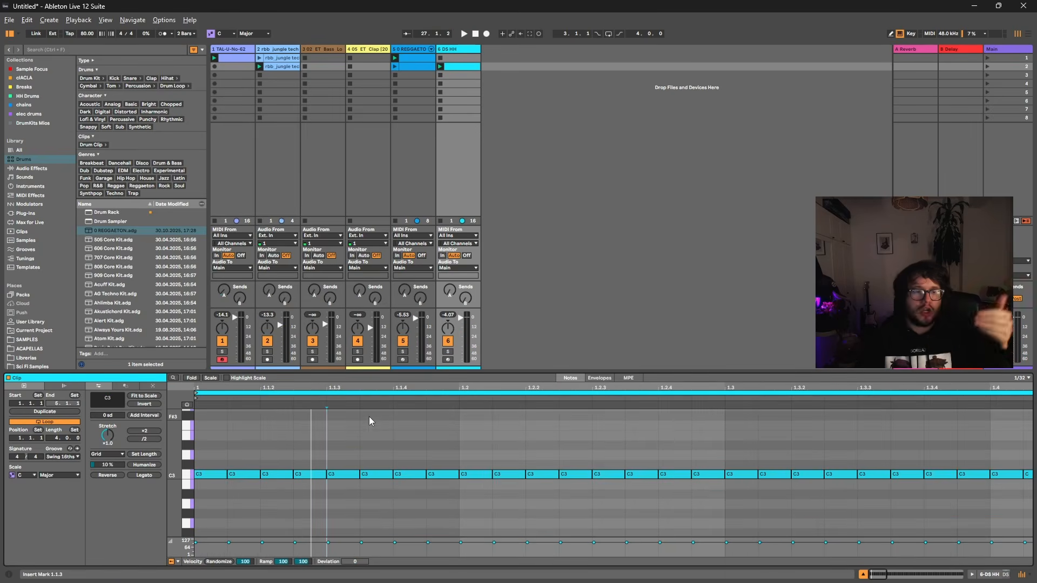
pyautogui.click(393, 449)
pyautogui.hotkey('ctrl', '1')
pyautogui.click(415, 465)
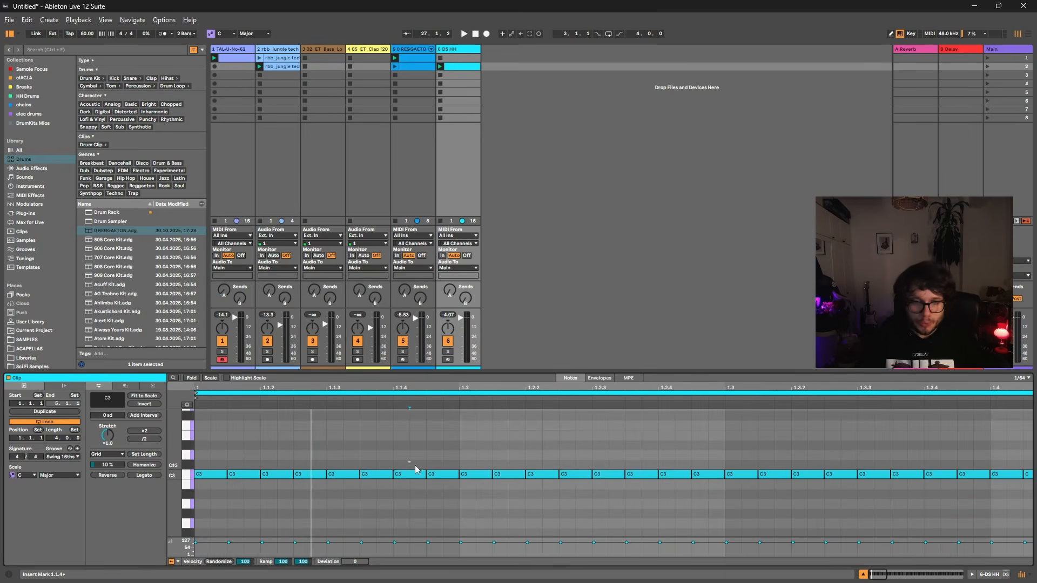
pyautogui.moveTo(414, 465); pyautogui.dragTo(439, 479)
pyautogui.hotkey('ctrl', 'e')
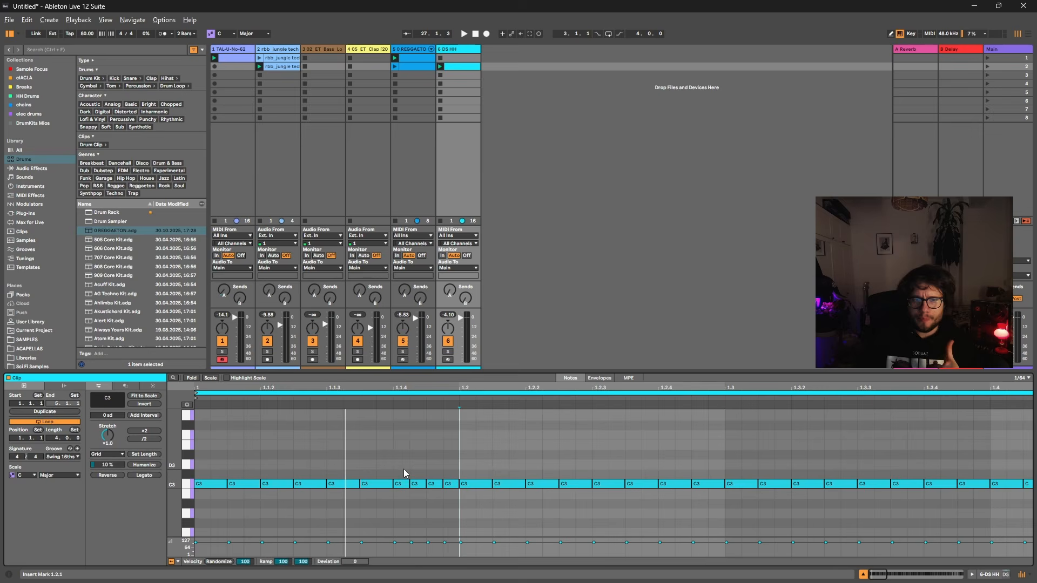
# Step: Try a descending velocity curve across the four 1/64 notes between 1.1.4 and 1.2
pyautogui.moveTo(404, 470); pyautogui.dragTo(455, 493)
pyautogui.click(450, 491)
pyautogui.moveTo(403, 465); pyautogui.dragTo(447, 494)
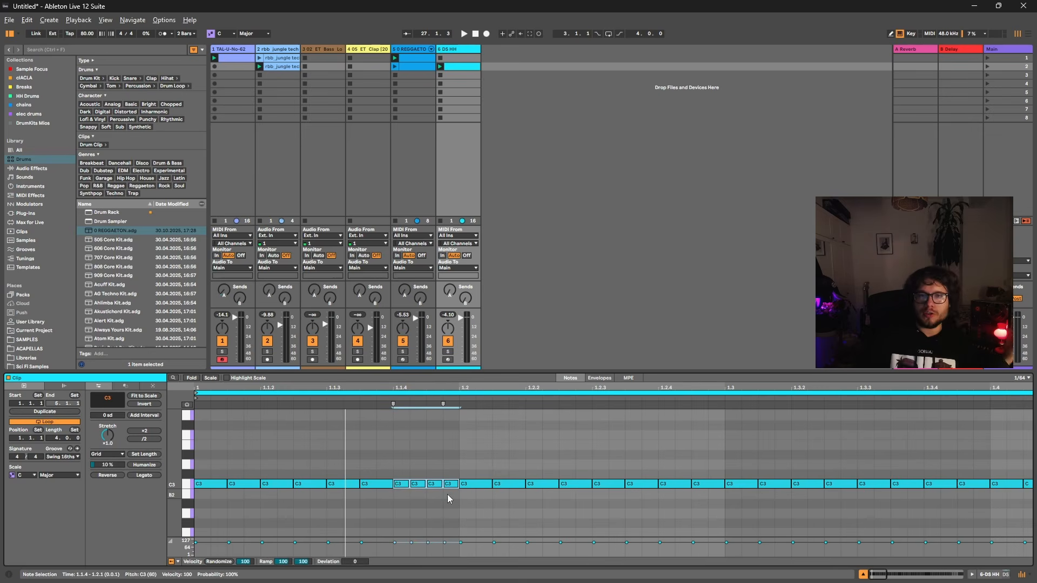
pyautogui.click(397, 552)
pyautogui.moveTo(406, 551); pyautogui.dragTo(439, 540)
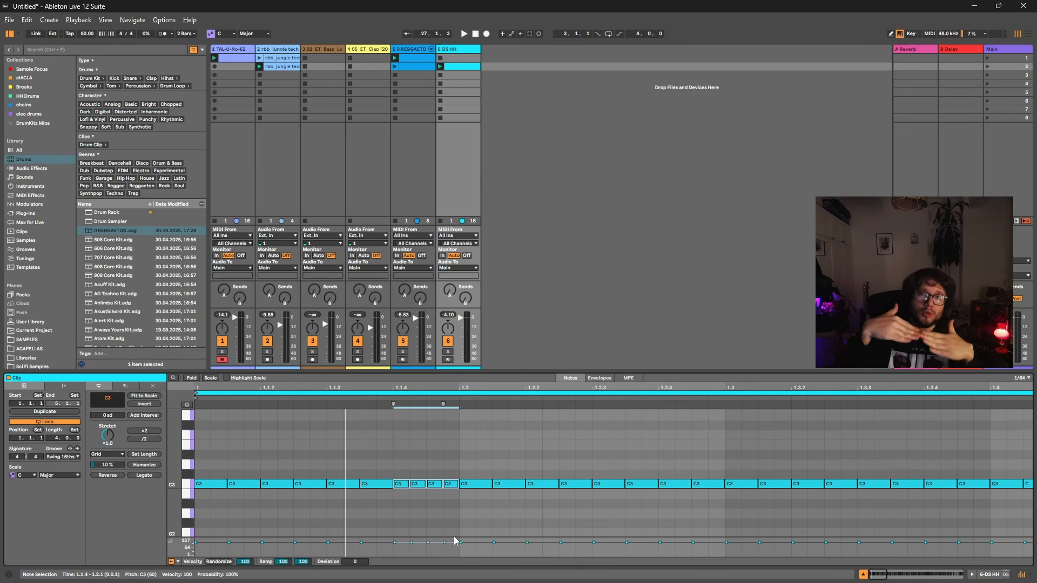
pyautogui.moveTo(434, 542); pyautogui.dragTo(481, 570)
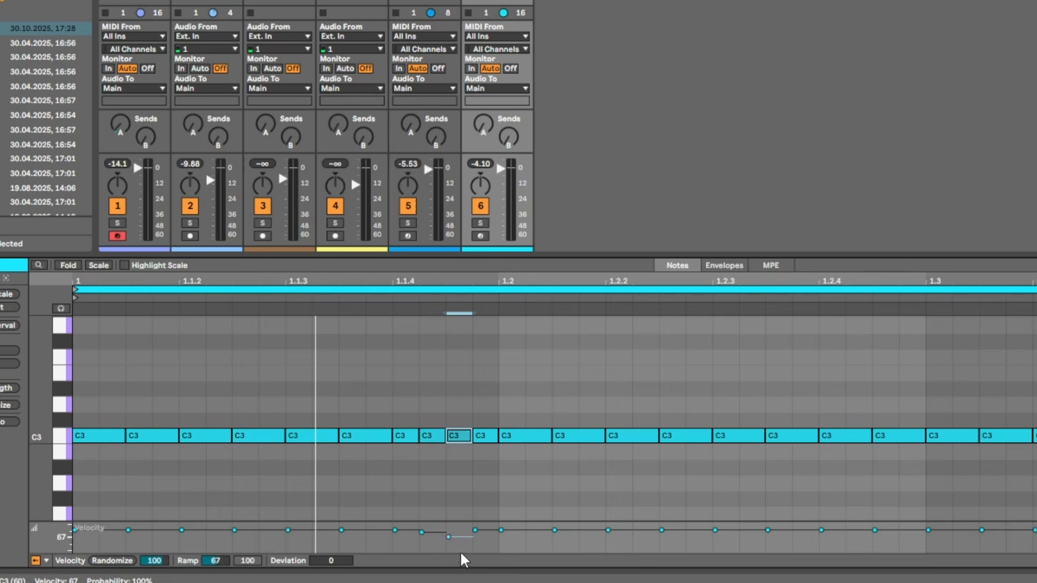
pyautogui.click(421, 533)
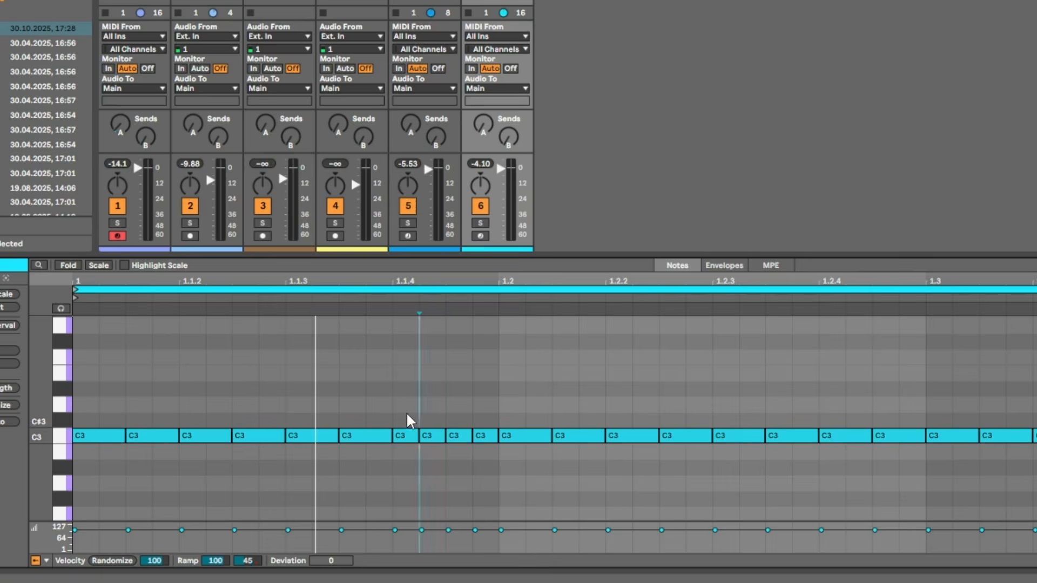
# Step: Ramp the velocities of the four 1/64 notes before beat 1.2 upward from 29 to 105
pyautogui.moveTo(397, 461); pyautogui.dragTo(455, 503)
pyautogui.moveTo(493, 469); pyautogui.dragTo(490, 467)
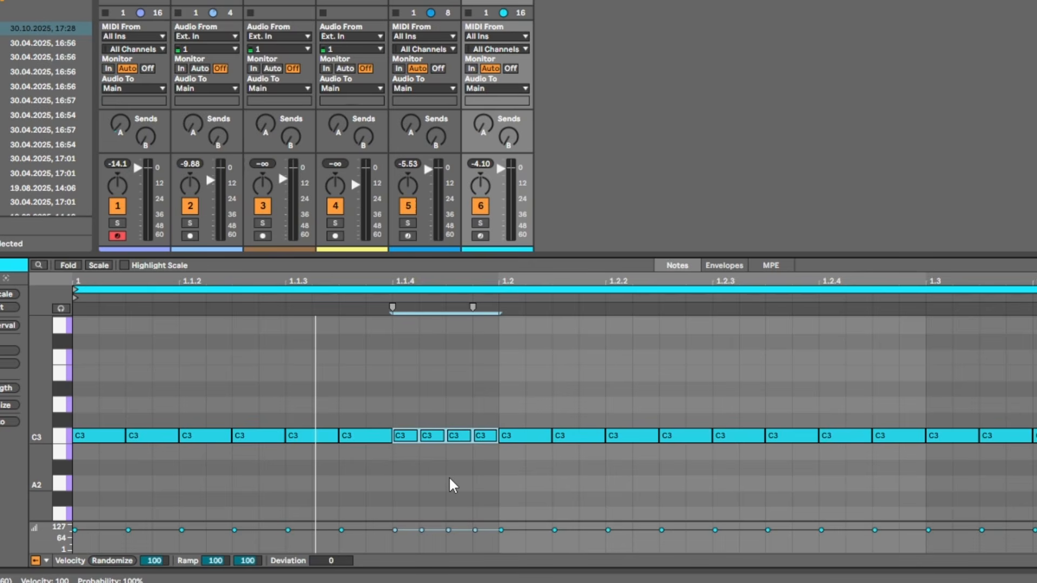
pyautogui.moveTo(394, 533)
pyautogui.mouseDown()
pyautogui.moveTo(481, 556)
pyautogui.moveTo(378, 555)
pyautogui.mouseUp()
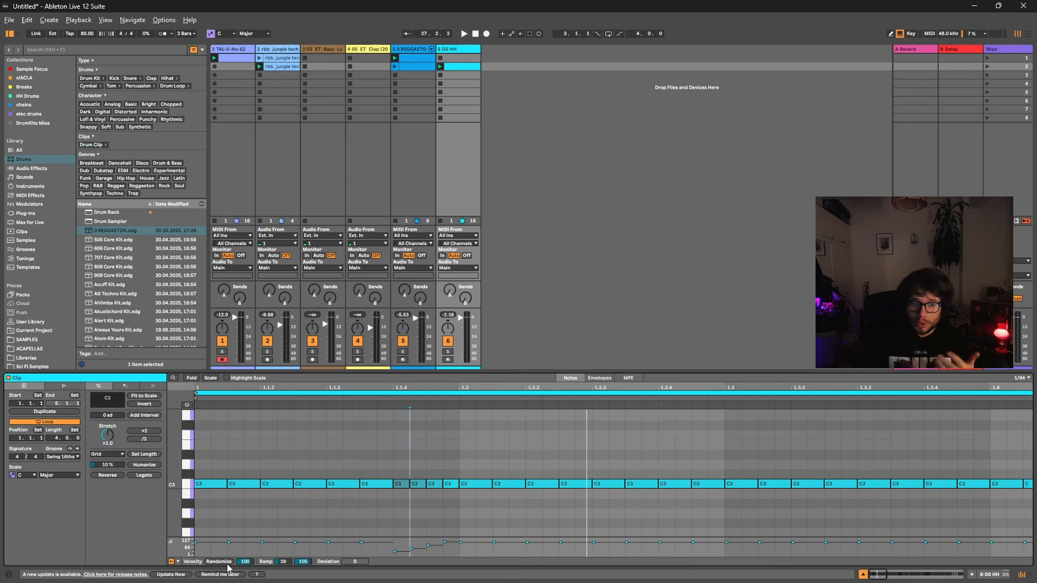
# Step: Randomize the velocities of all the hi-hat clip's notes several times with an amount of 100
pyautogui.scroll(-5, 312, 513)
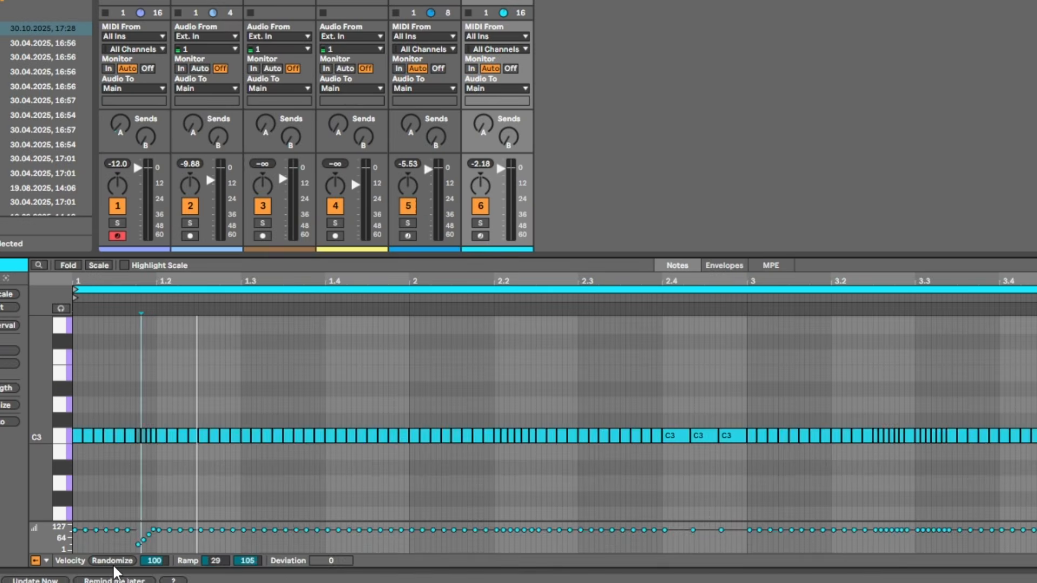
pyautogui.click(114, 562)
pyautogui.click(113, 563)
pyautogui.click(113, 562)
pyautogui.click(113, 562)
pyautogui.click(114, 562)
pyautogui.click(113, 563)
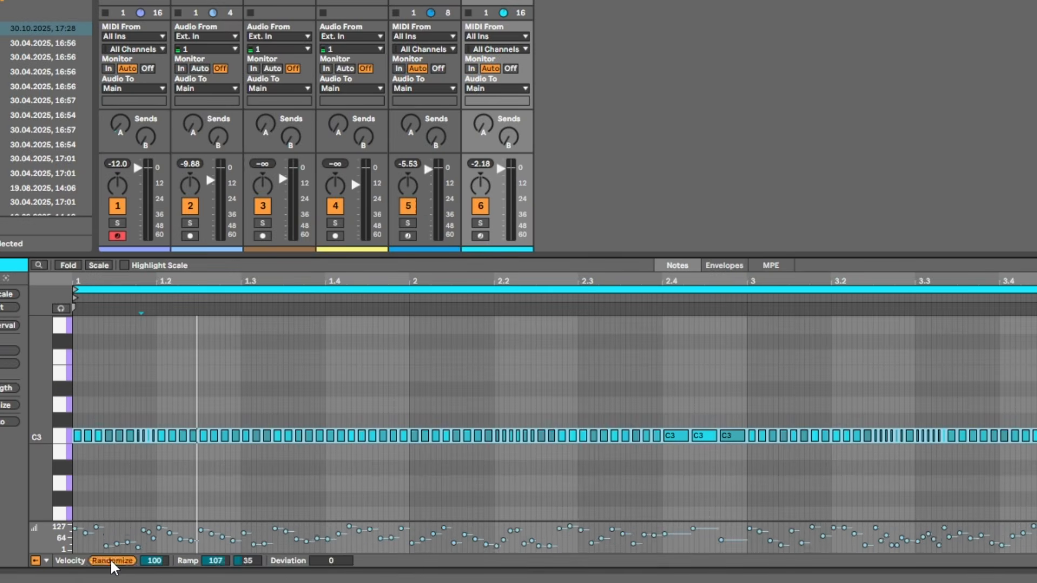
pyautogui.click(112, 561)
pyautogui.click(112, 561)
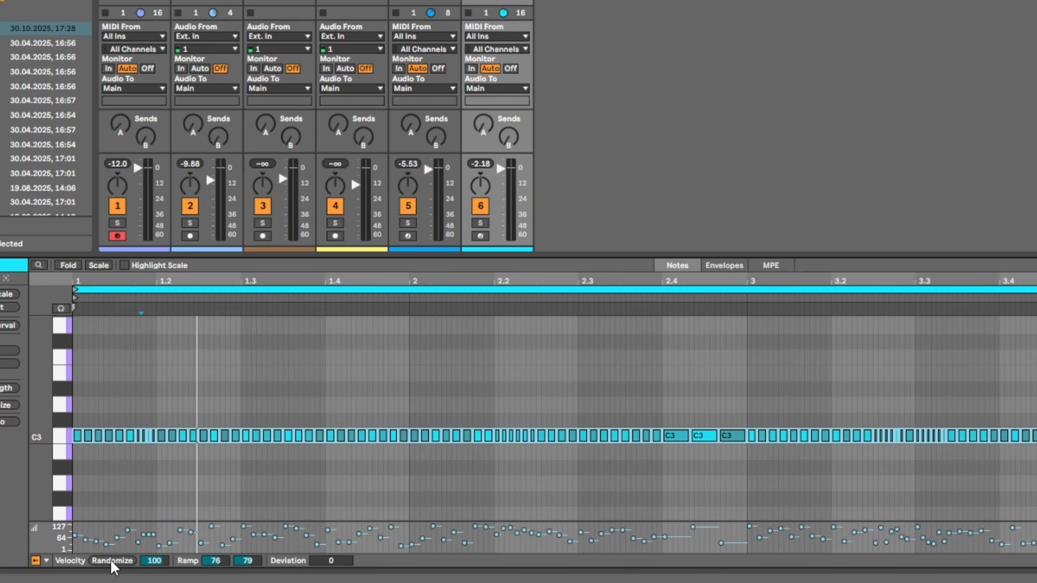
# Step: Solo the DS HH track to audition the randomized hi-hats, and adjust the notes' velocity deviation
pyautogui.click(480, 223)
pyautogui.press('space')
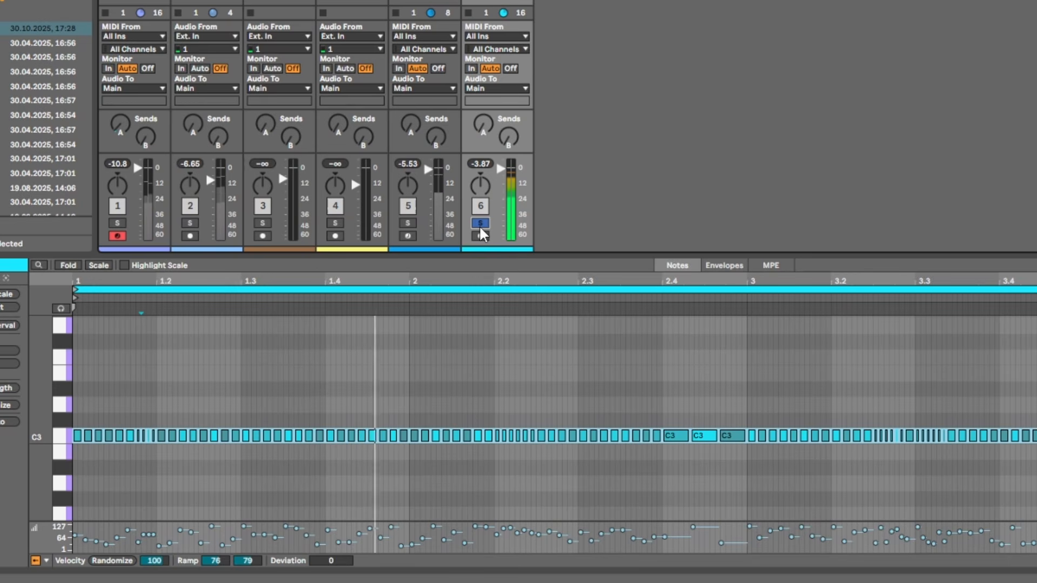
pyautogui.press('space')
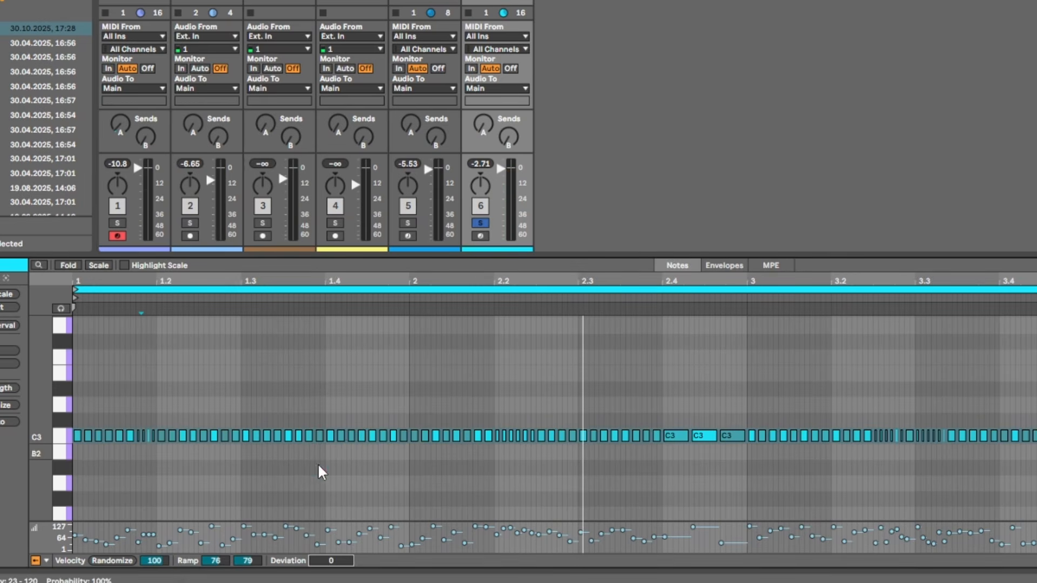
pyautogui.moveTo(344, 563)
pyautogui.mouseDown()
pyautogui.moveTo(348, 536)
pyautogui.moveTo(349, 555)
pyautogui.moveTo(351, 546)
pyautogui.mouseUp()
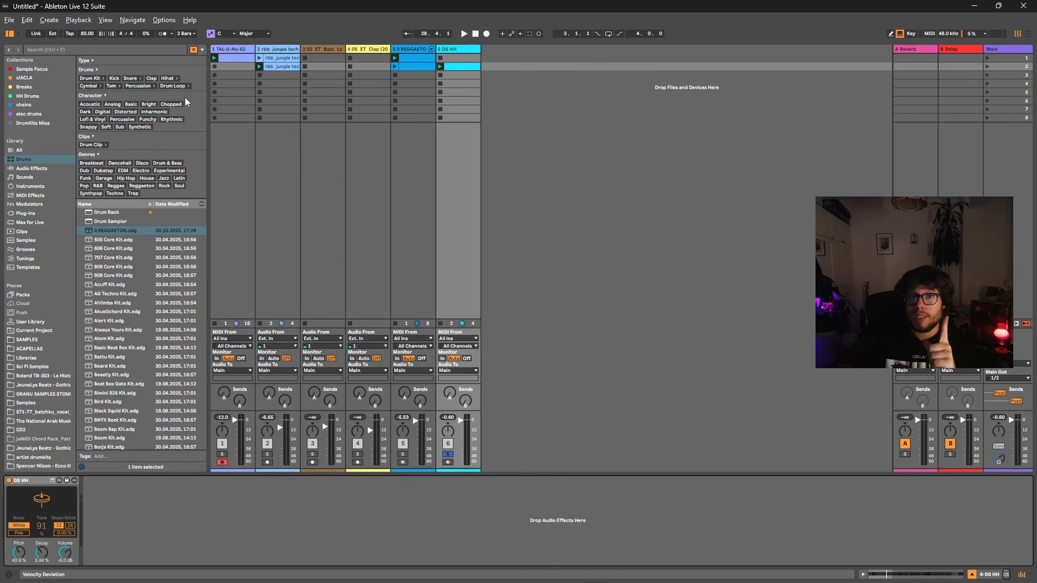
# Step: Add the Expression Control MIDI effect before DS HH and map its velocity source to the instrument's Decay
pyautogui.click(30, 195)
pyautogui.click(118, 184)
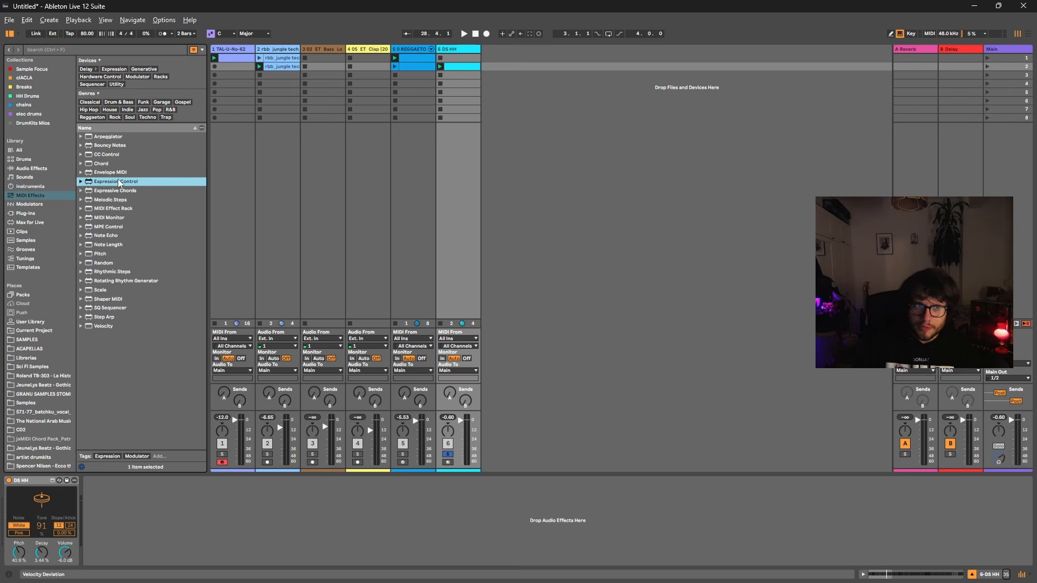
pyautogui.moveTo(119, 183); pyautogui.dragTo(9, 507)
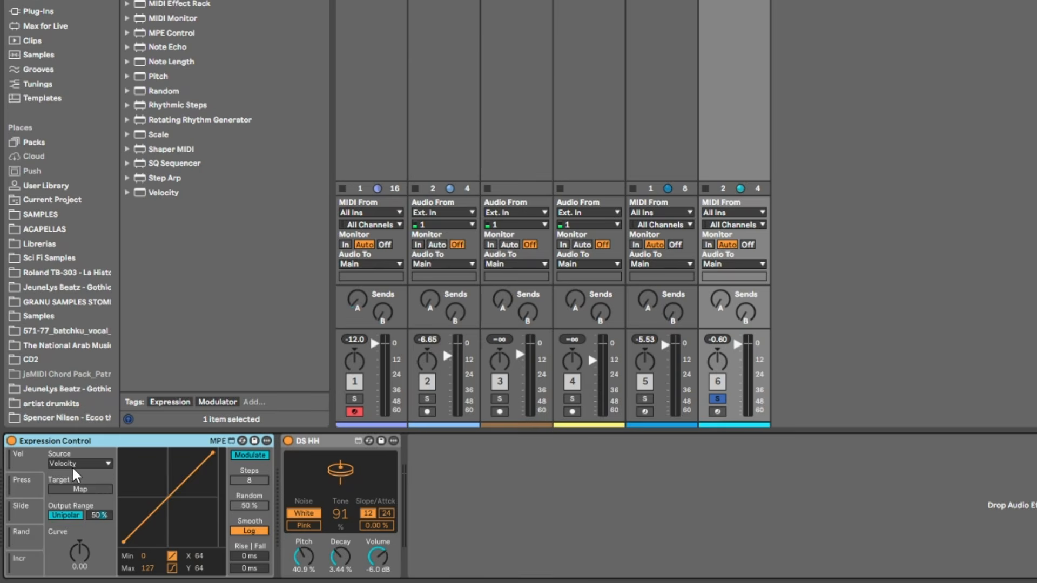
pyautogui.click(80, 489)
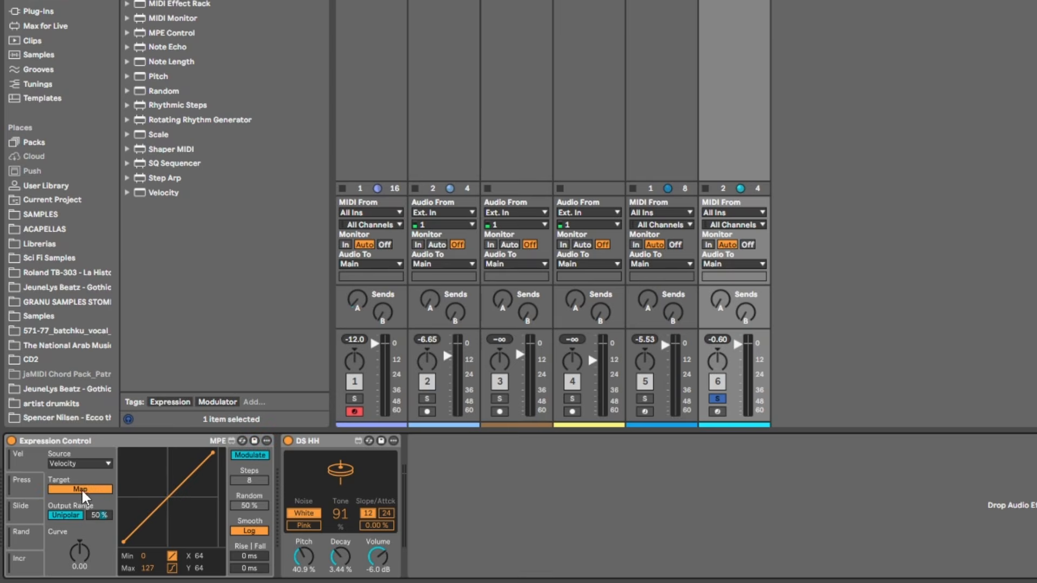
pyautogui.click(341, 559)
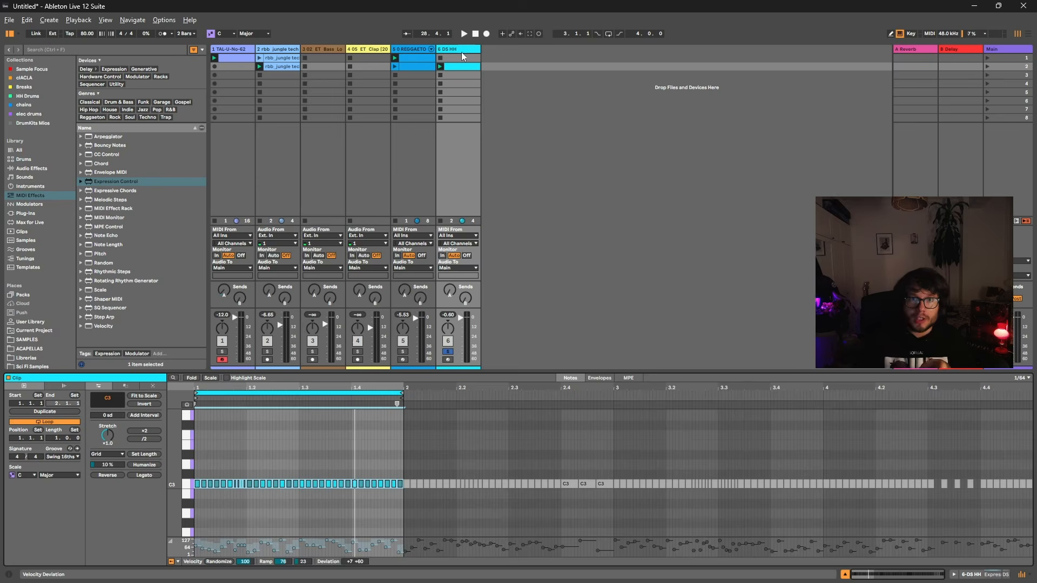
# Step: Lower the DS HH Decay to 0.02 % and audition the velocity-modulated hi-hats in playback
pyautogui.doubleClick(461, 50)
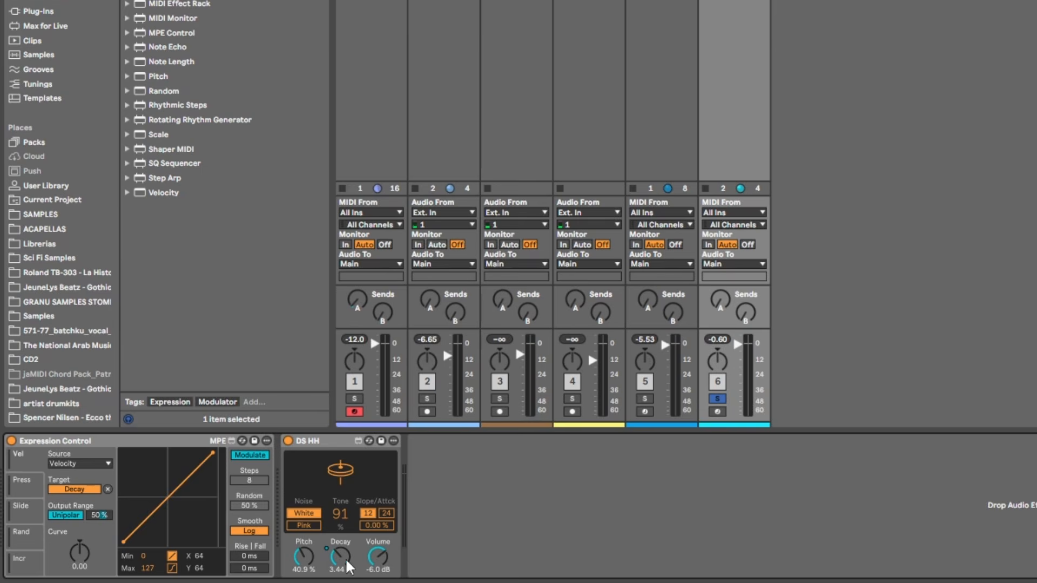
pyautogui.moveTo(348, 567); pyautogui.dragTo(356, 577)
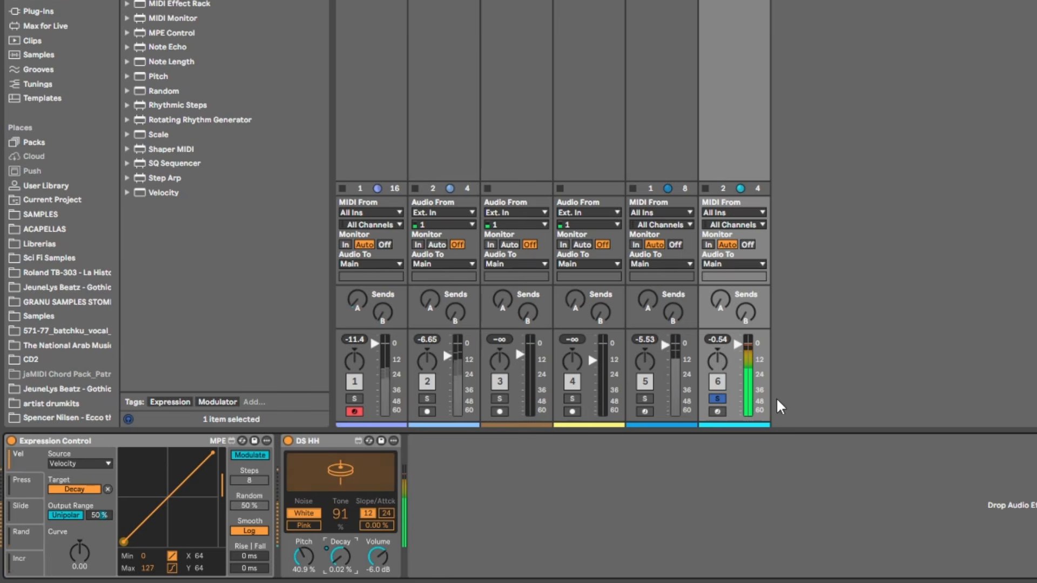
pyautogui.click(717, 398)
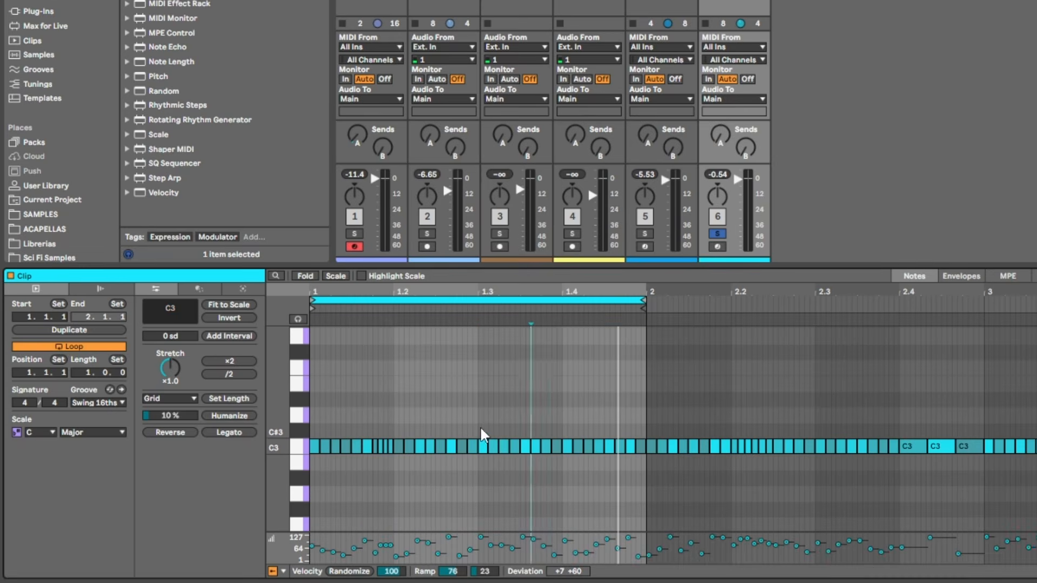
# Step: Chop the selected C3 hi-hat notes just after beat 1.3 into a faster roll
pyautogui.moveTo(302, 473); pyautogui.dragTo(316, 493)
pyautogui.hotkey('ctrl', 'e')
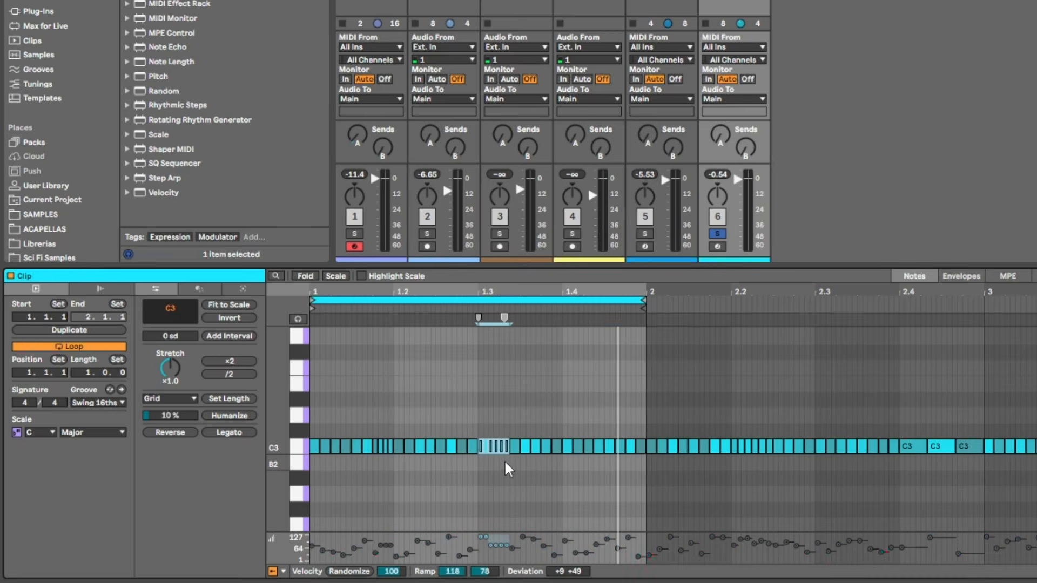
pyautogui.click(545, 403)
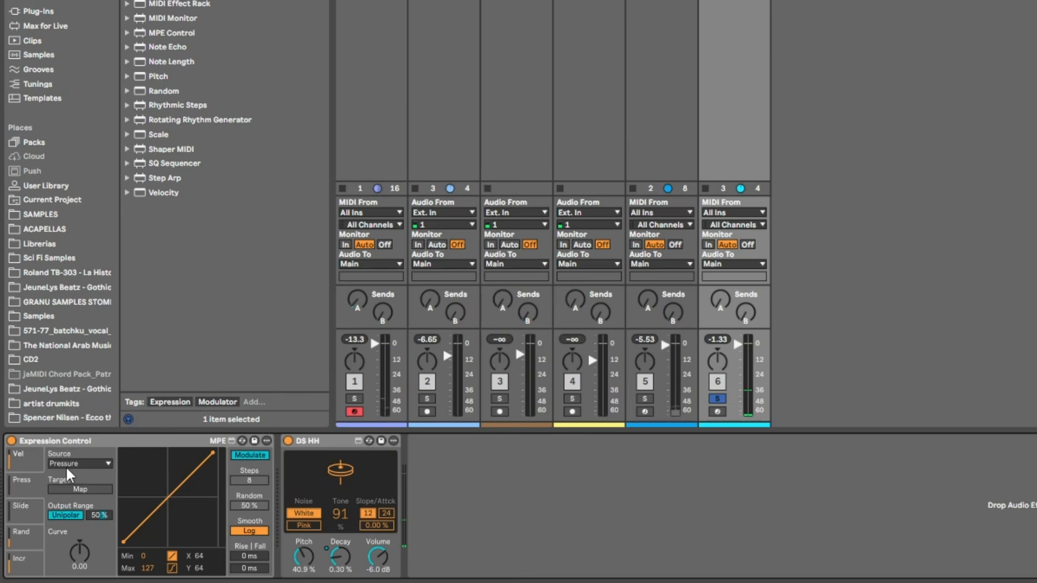
# Step: Set Expression Control's second modulation source to Velocity, map it to the DS HH Pitch, and limit its maximum to 99
pyautogui.click(79, 463)
pyautogui.click(76, 477)
pyautogui.click(66, 489)
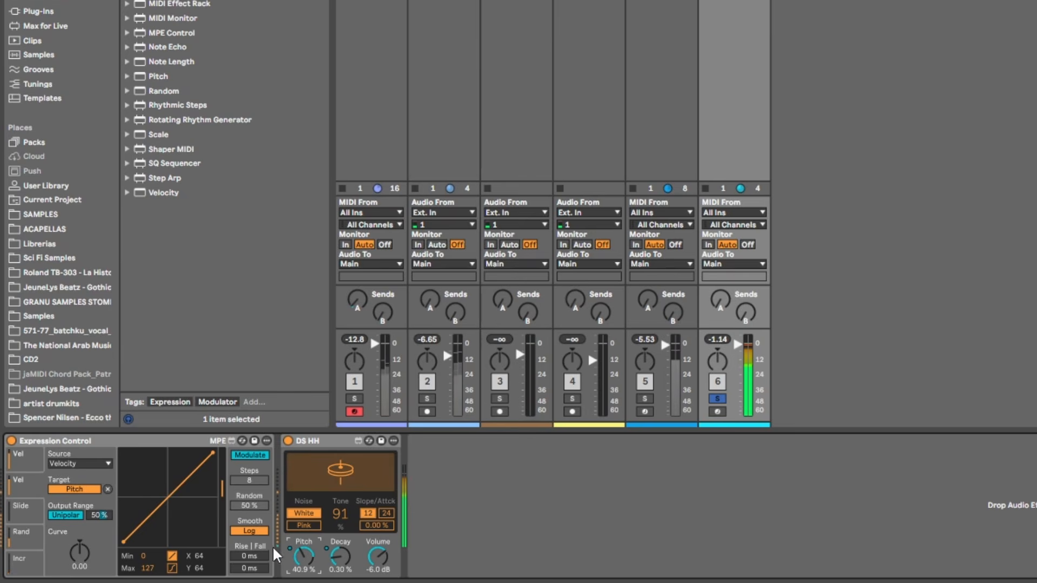
pyautogui.moveTo(146, 568)
pyautogui.mouseDown()
pyautogui.moveTo(146, 582)
pyautogui.moveTo(143, 573)
pyautogui.mouseUp()
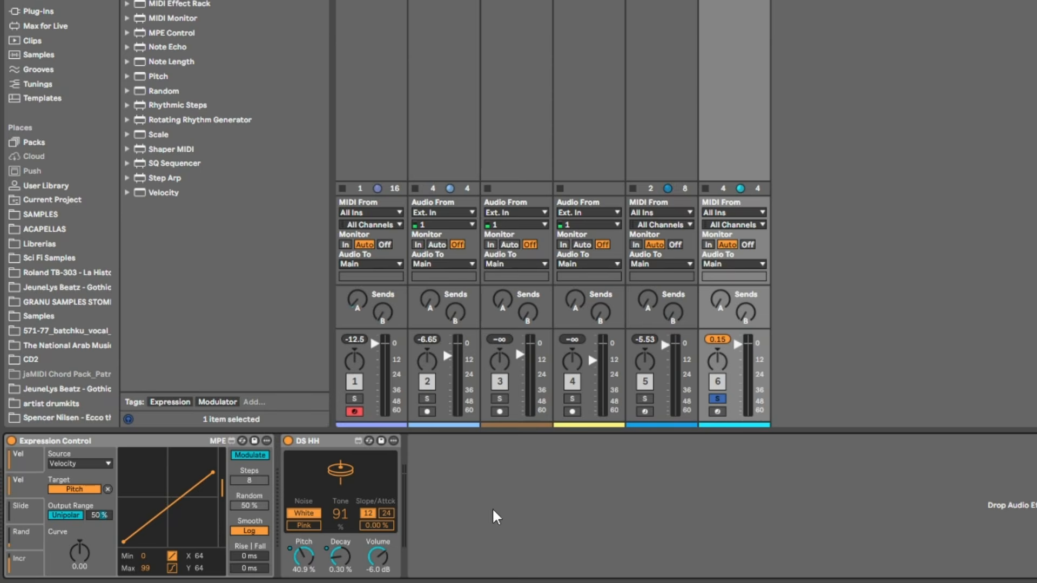
# Step: Group the Expression Control and DS HH devices into an Instrument Rack
pyautogui.click(326, 446)
pyautogui.click(201, 446)
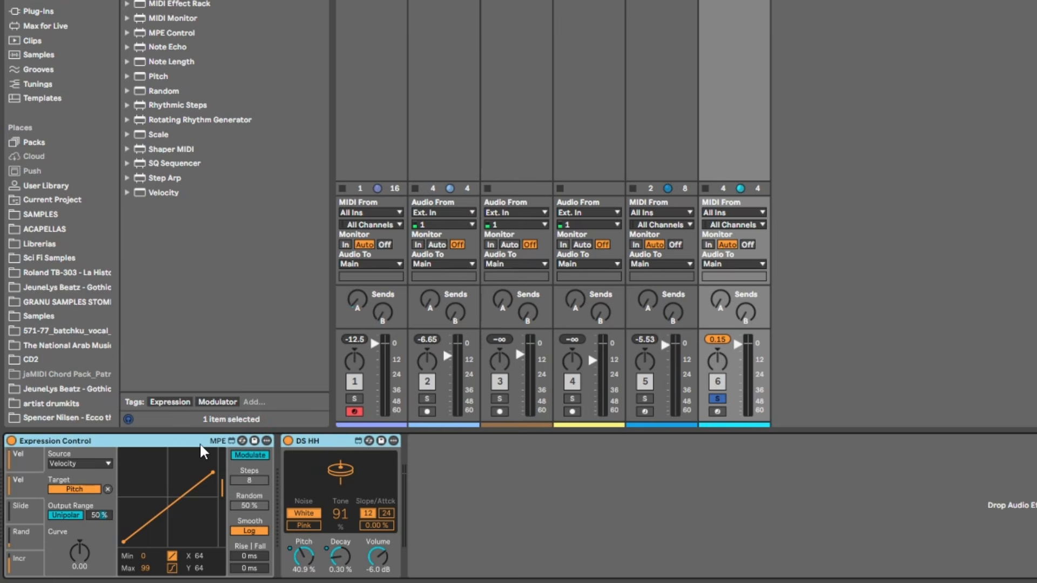
pyautogui.hotkey('ctrl', 'g')
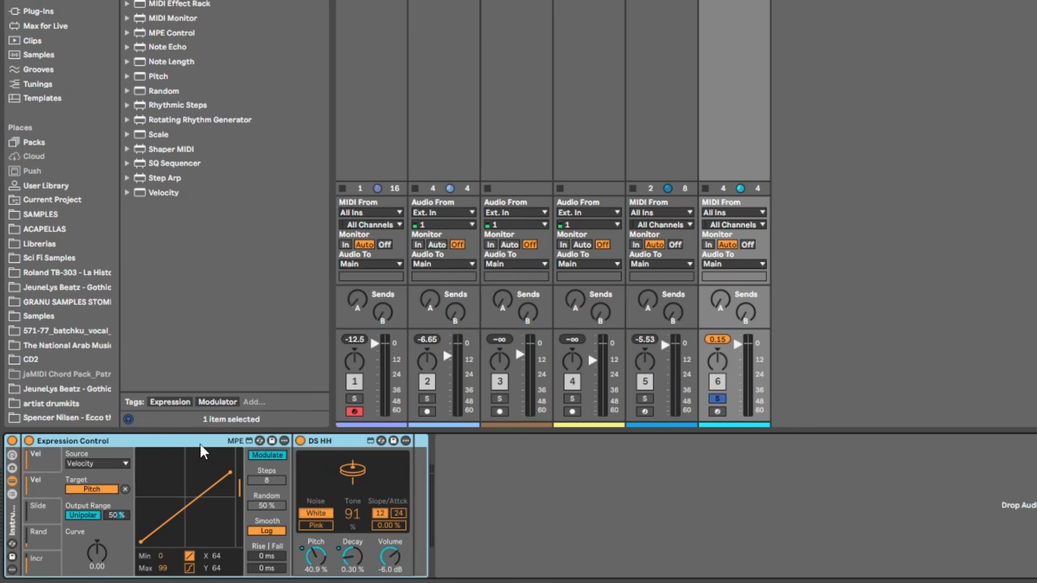
# Step: Rename the Instrument Rack as CRAZY HATS and save it as a preset
pyautogui.click(11, 455)
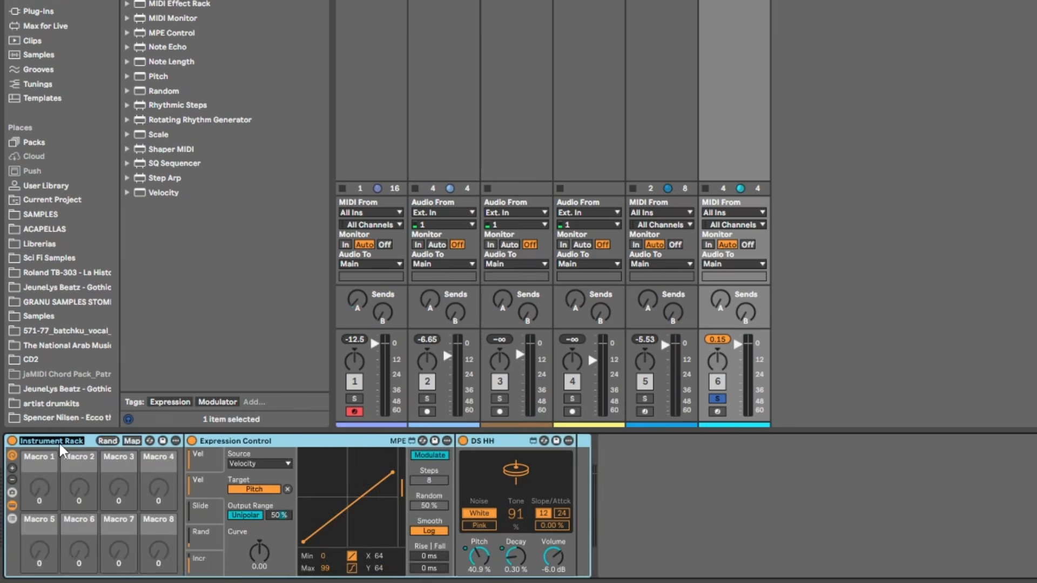
pyautogui.write('CRAZY HATS')
pyautogui.click(162, 440)
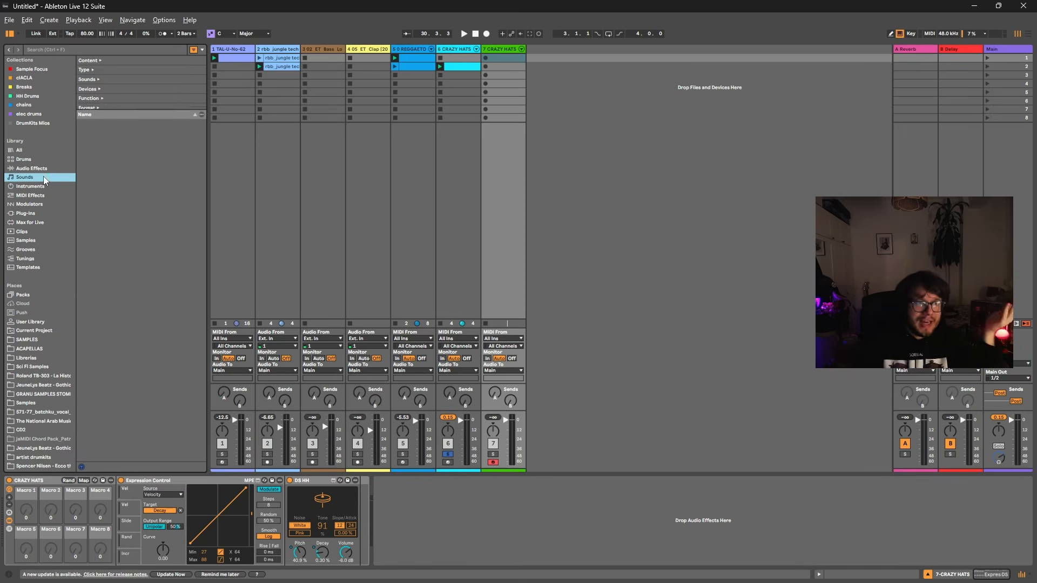
pyautogui.click(357, 522)
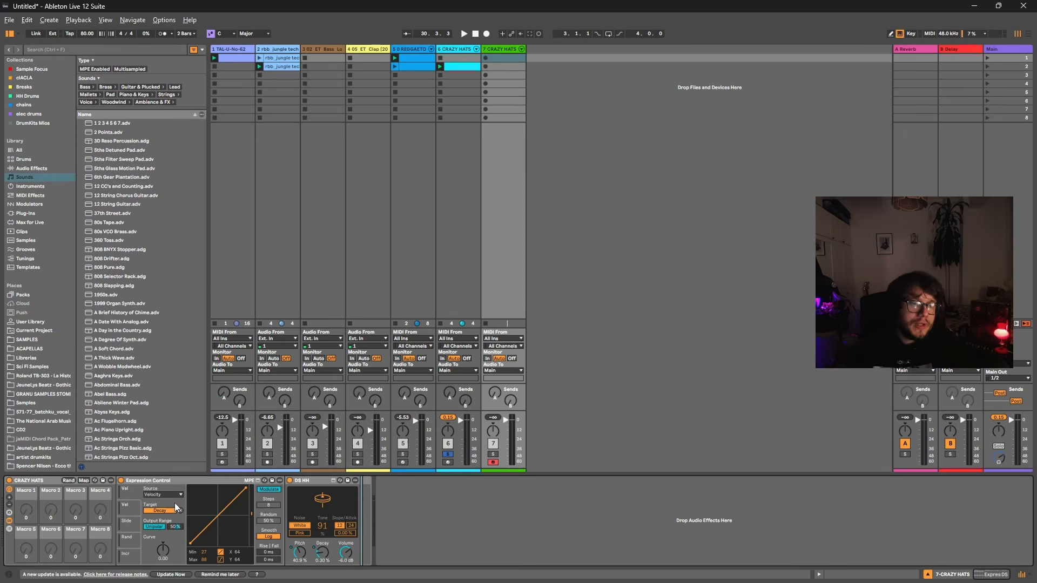
pyautogui.click(162, 494)
pyautogui.click(378, 445)
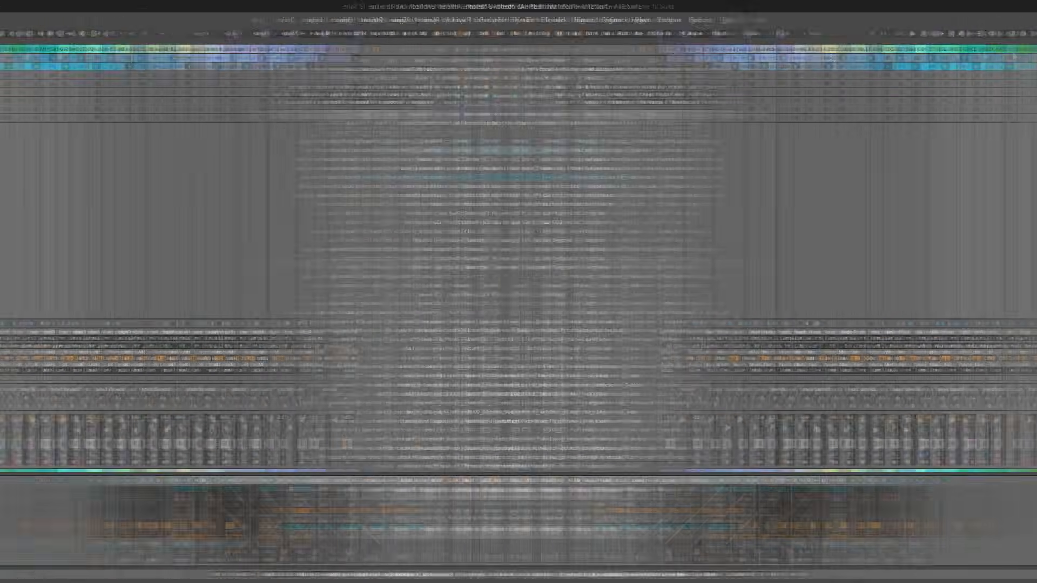
# Step: Find DR-660Snare56.wav in the HH Drums collection and search the library for similar samples
pyautogui.scroll(-3, 151, 328)
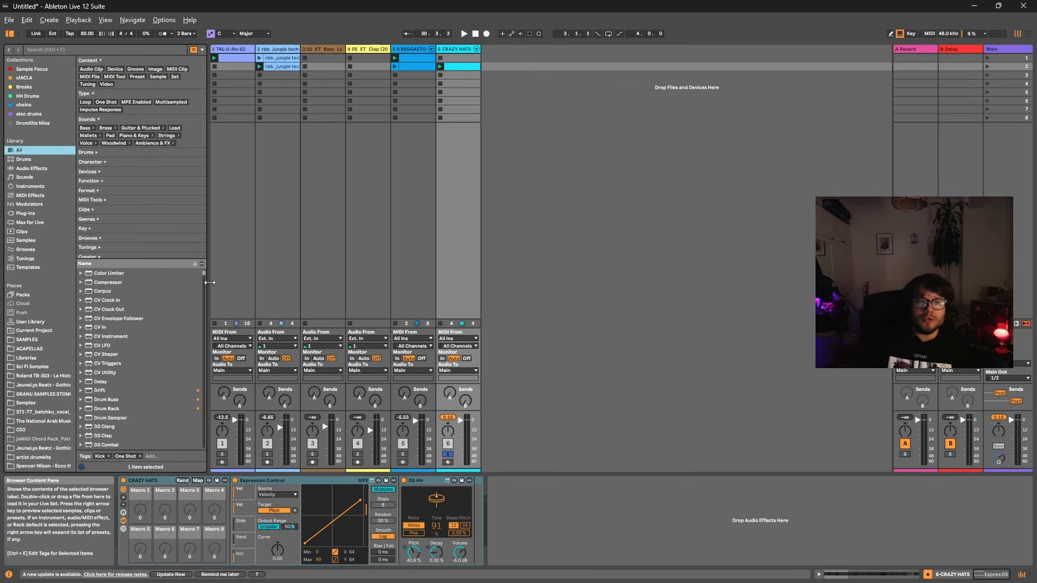
pyautogui.moveTo(204, 276); pyautogui.dragTo(208, 303)
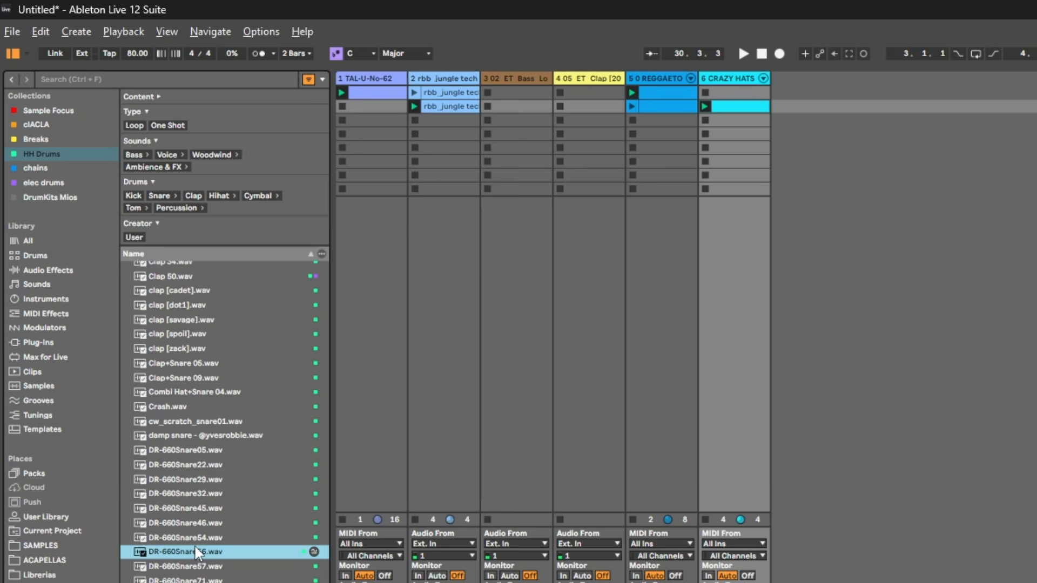
pyautogui.click(313, 551)
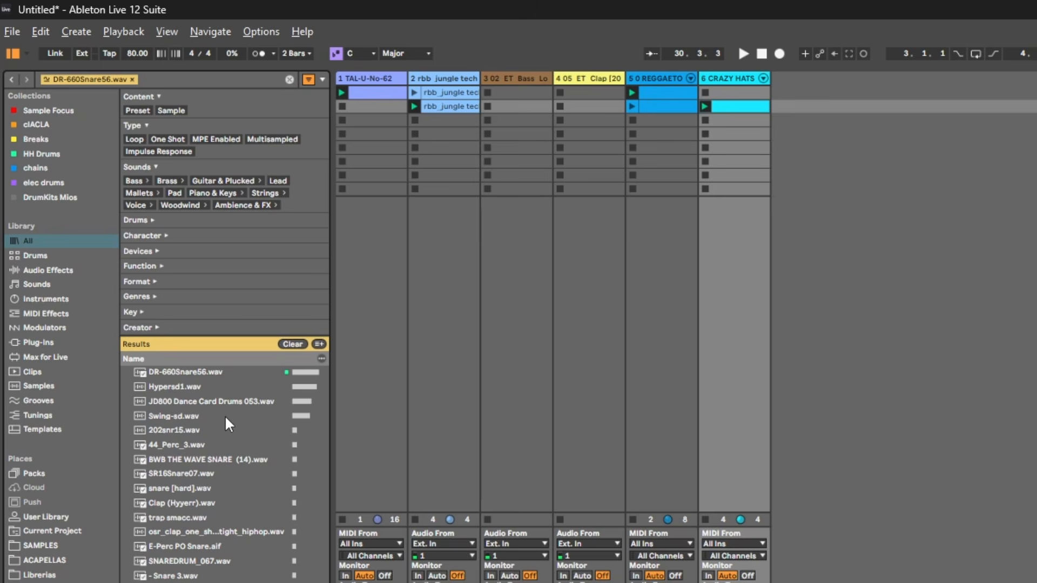
# Step: Preview the similar snares DR-660Snare56, Hypersd1, JD800 Dance Card Drums 053 and Swing-sd
pyautogui.click(195, 372)
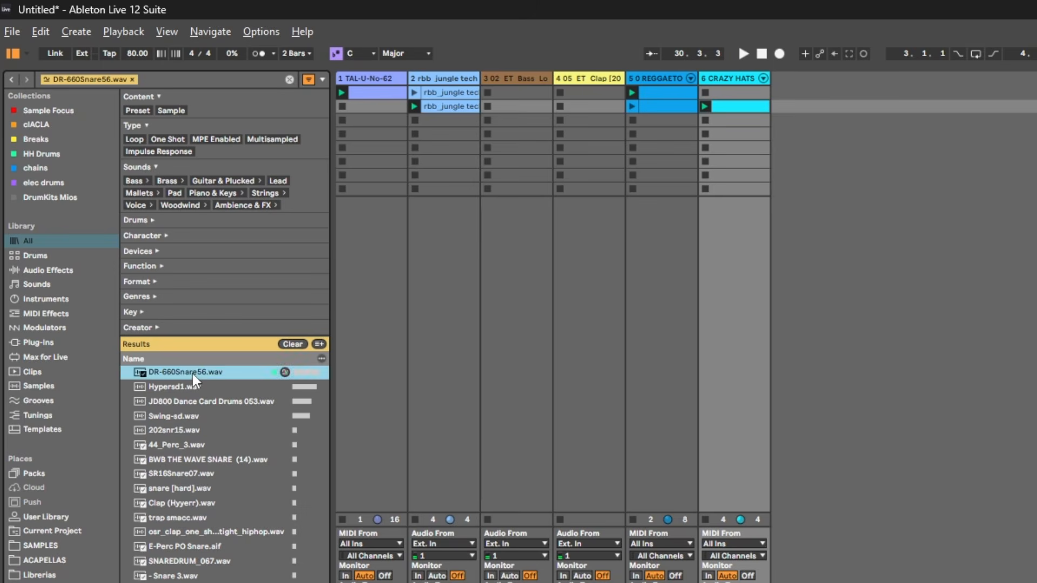
pyautogui.click(182, 387)
pyautogui.click(180, 401)
pyautogui.click(184, 415)
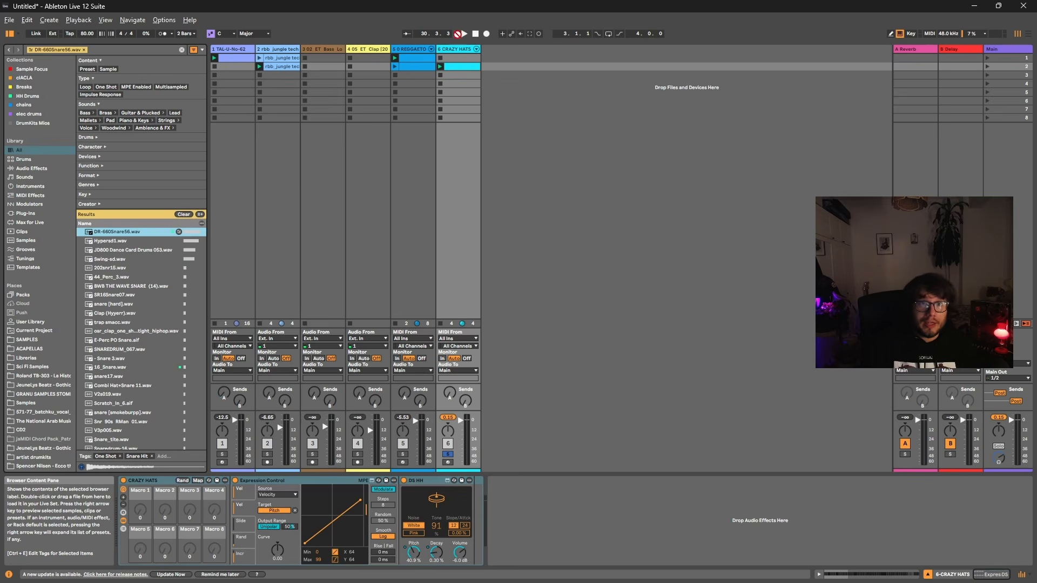
# Step: Try DR-660Snare56, Hypersd1 and Swing-sd in turn in a new audio track's second clip slot, keeping Swing-sd
pyautogui.moveTo(117, 232); pyautogui.dragTo(491, 67)
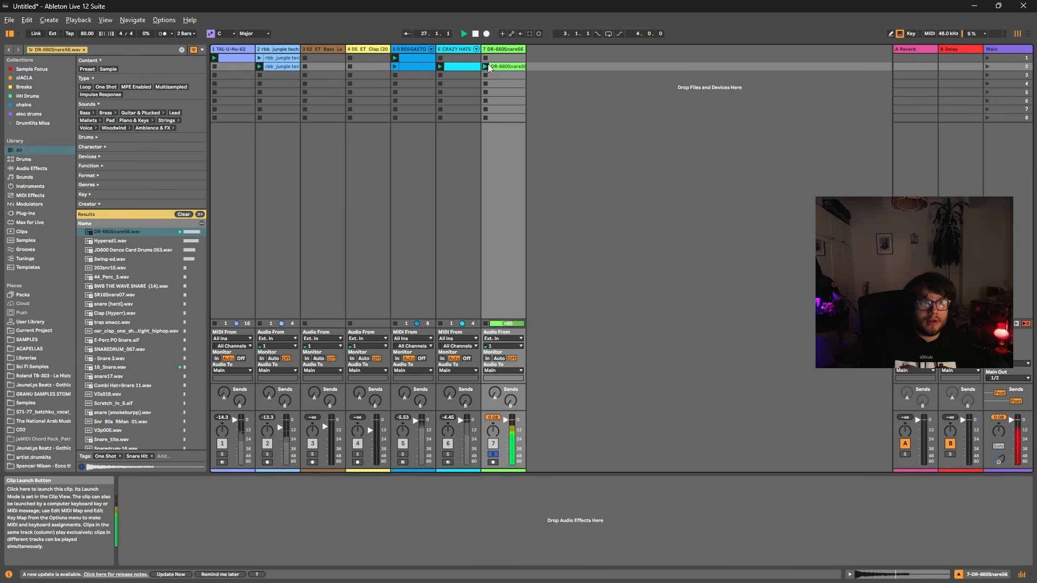
pyautogui.click(486, 65)
pyautogui.moveTo(109, 242); pyautogui.dragTo(485, 67)
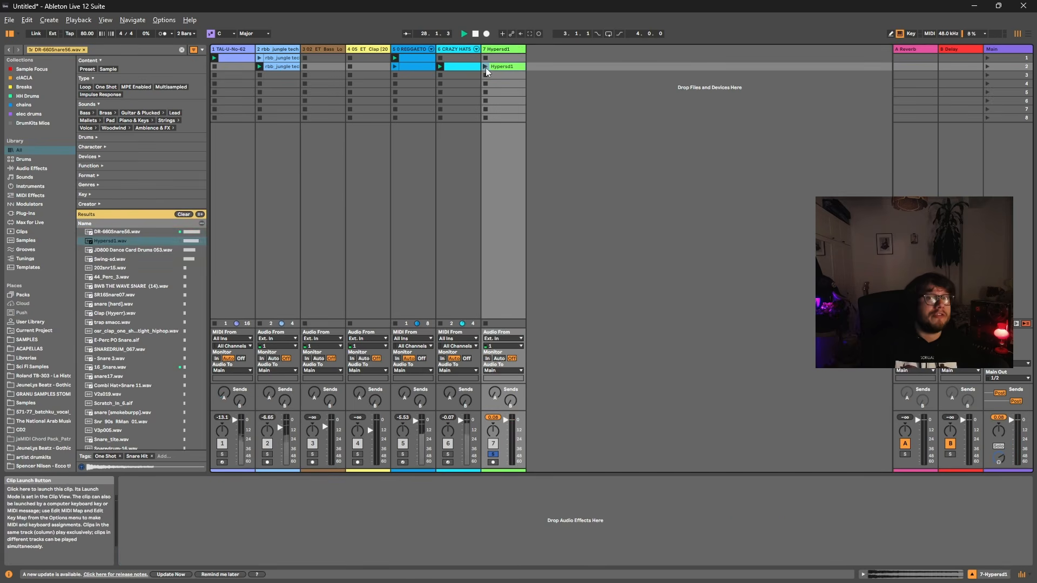
pyautogui.click(484, 67)
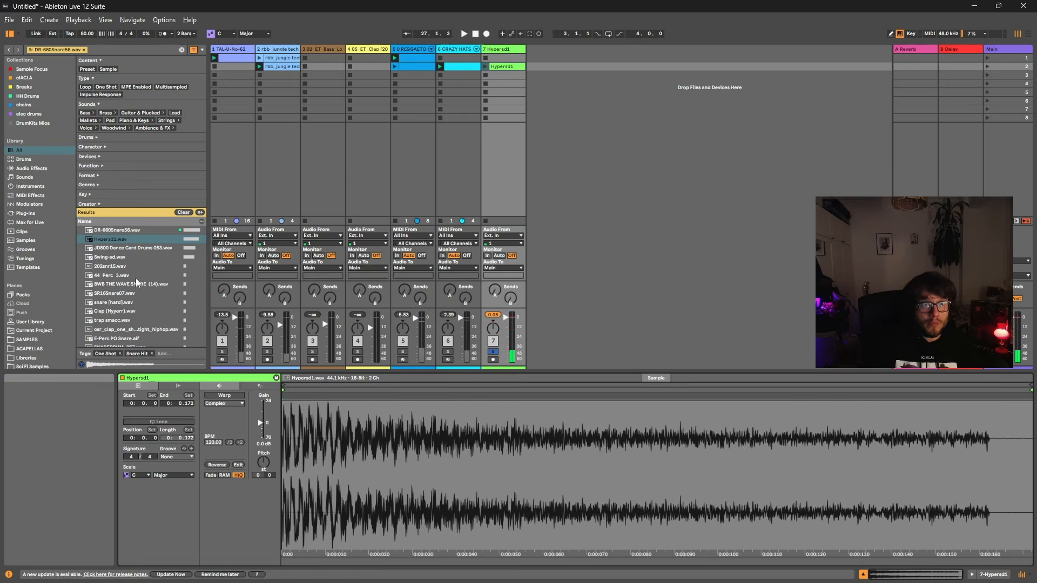
pyautogui.moveTo(135, 249); pyautogui.dragTo(522, 69)
pyautogui.click(485, 65)
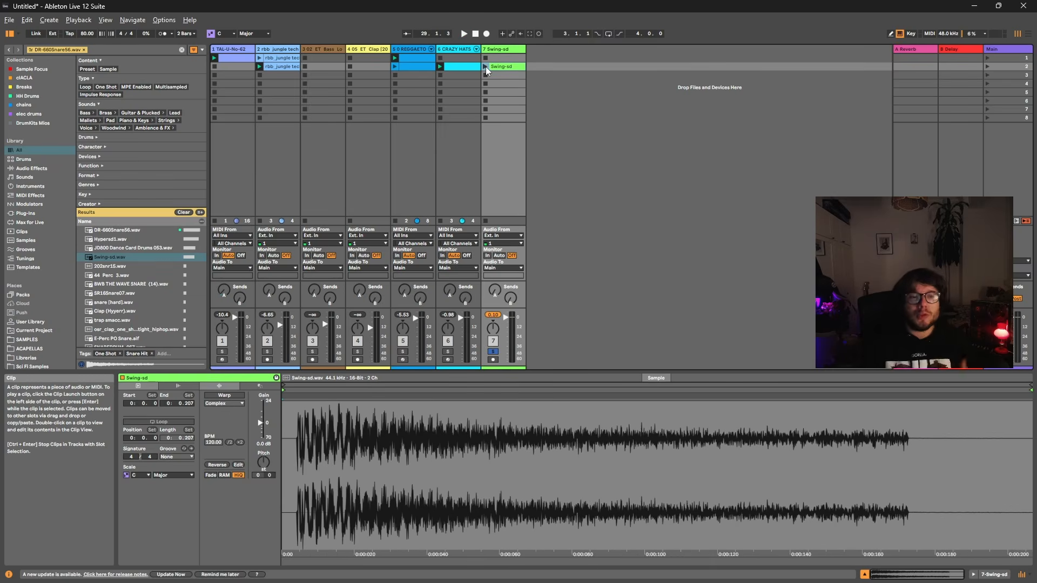
# Step: Preview further similar samples such as SR16Snare07 and trap smacc, and look through the rest of the similarity results
pyautogui.click(135, 292)
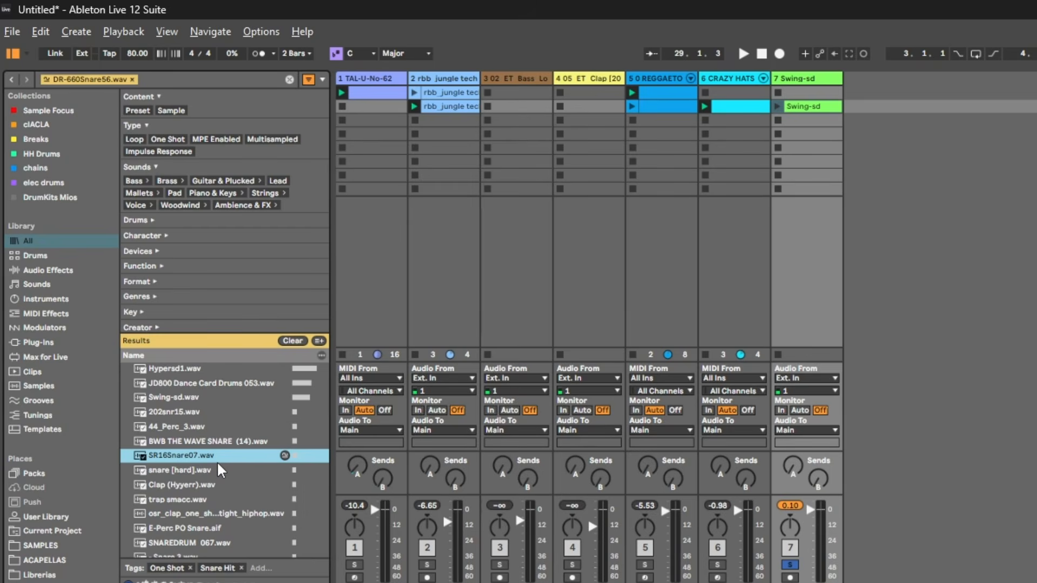
pyautogui.click(189, 497)
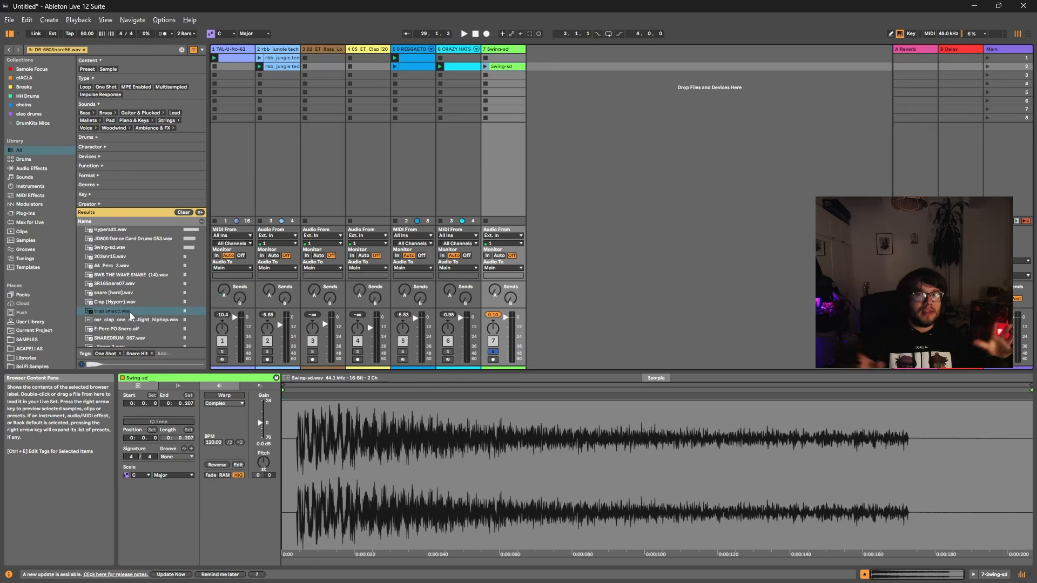
pyautogui.scroll(-5, 167, 233)
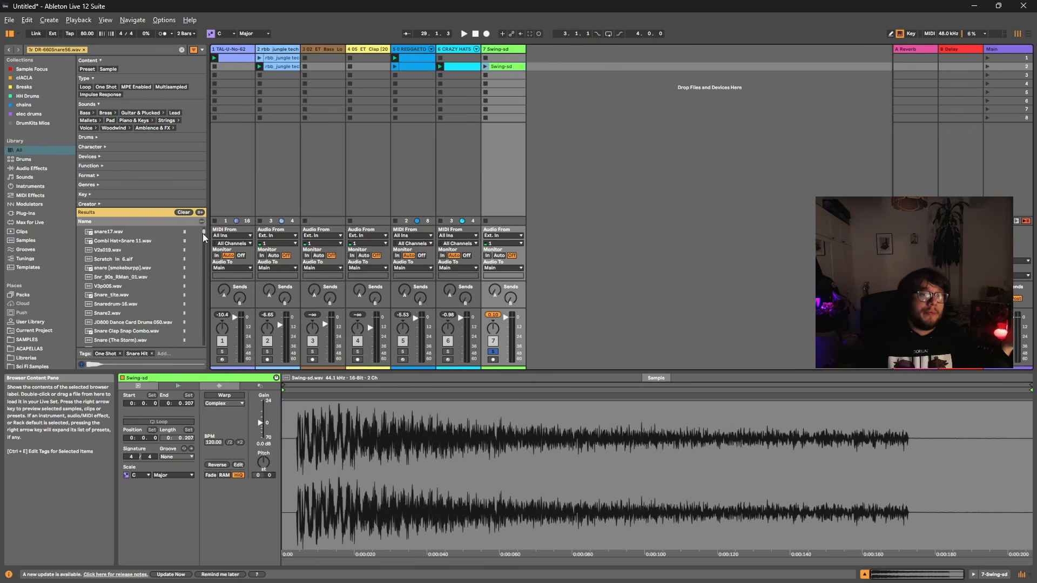
pyautogui.moveTo(203, 232); pyautogui.dragTo(207, 223)
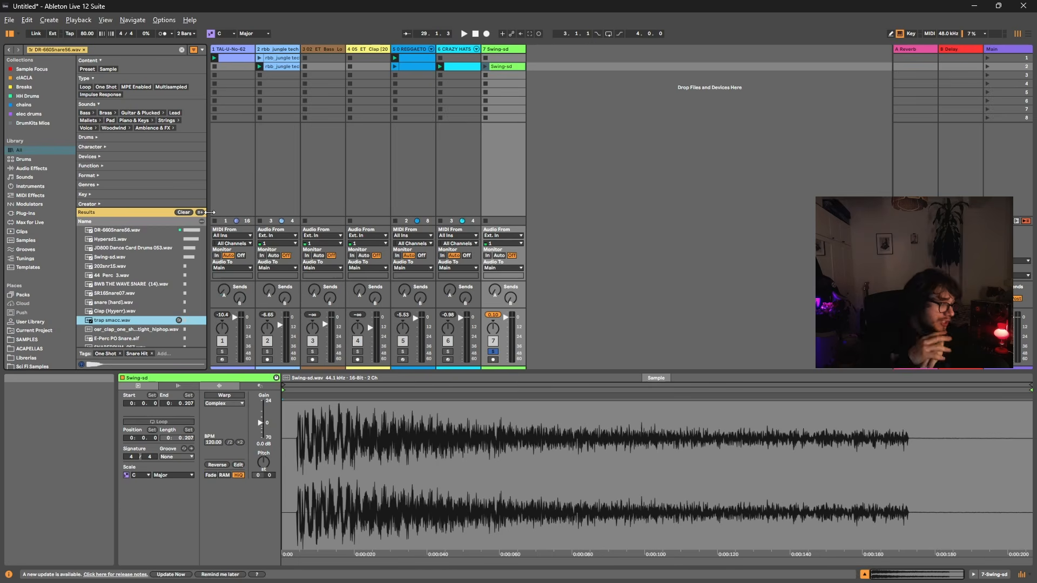
# Step: Solo the 0 REGGAETON track and audition its drum pads, removing the 5-Audio 0003 sample from the C#2 pad
pyautogui.click(400, 157)
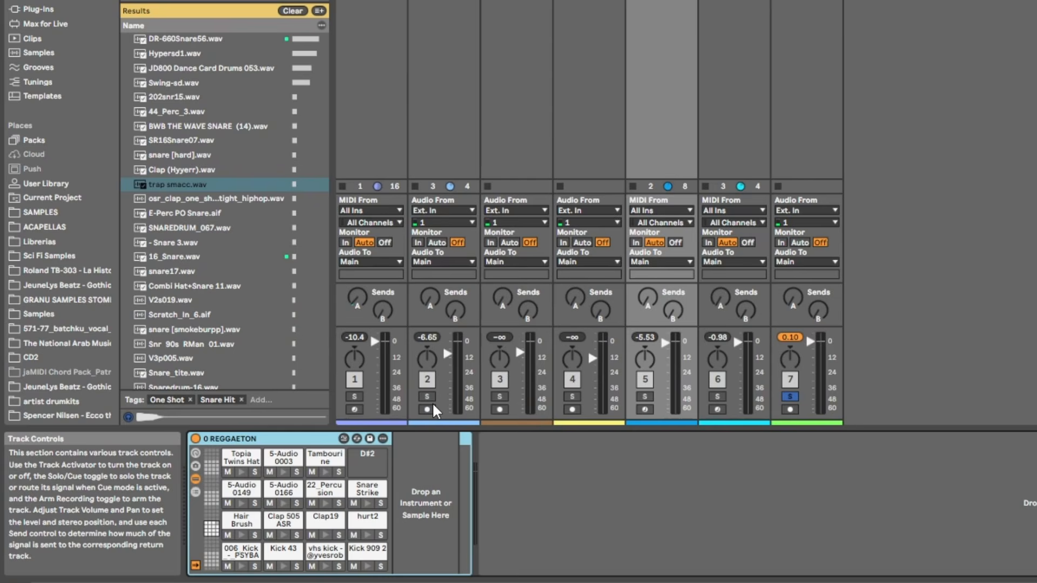
pyautogui.click(644, 396)
pyautogui.click(366, 567)
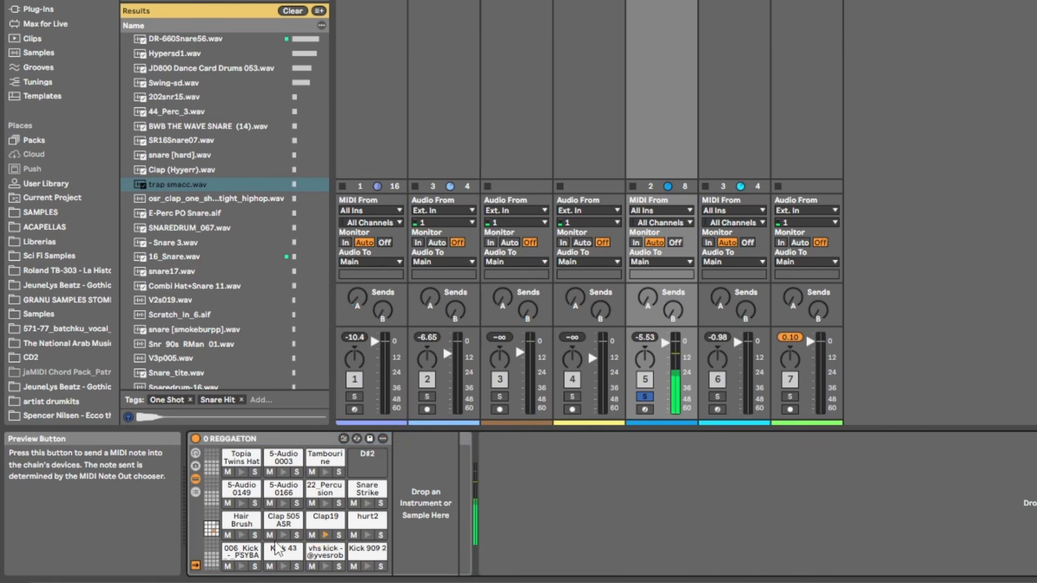
pyautogui.click(328, 466)
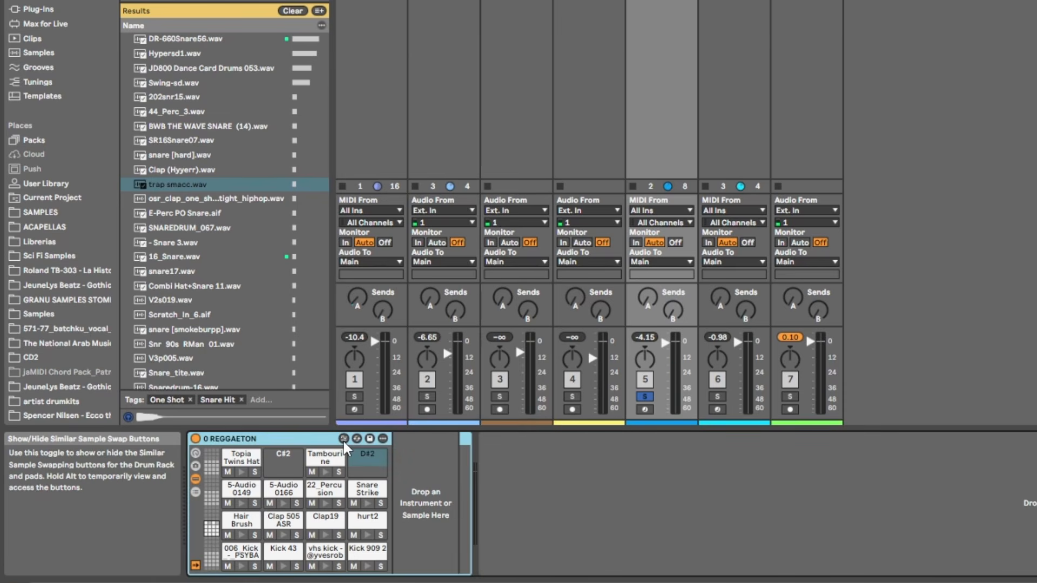
# Step: Enable similar sample swapping on the 0 REGGAETON drum rack and swap all pads to their next similar sample
pyautogui.click(344, 439)
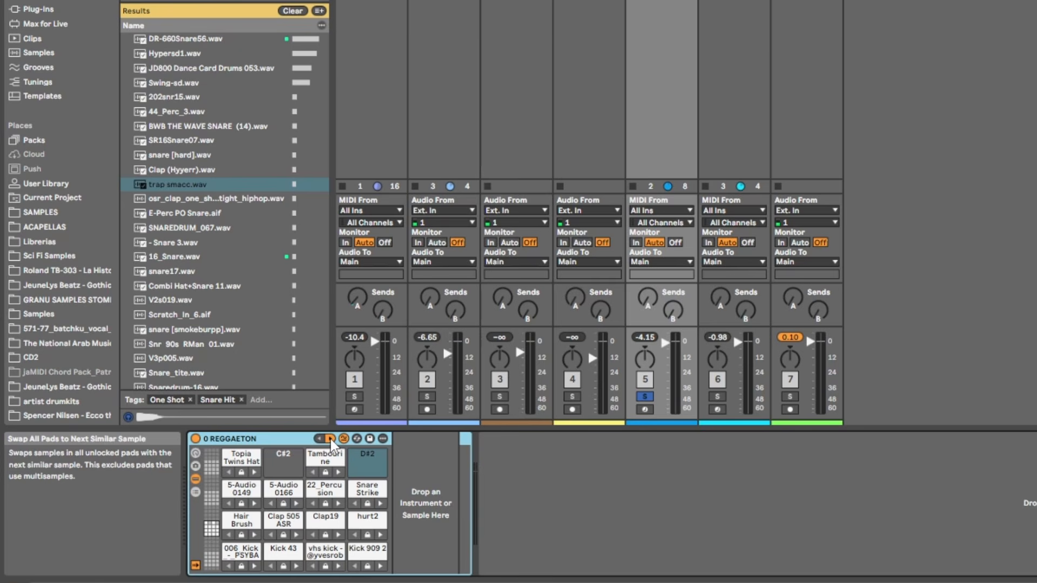
pyautogui.click(331, 440)
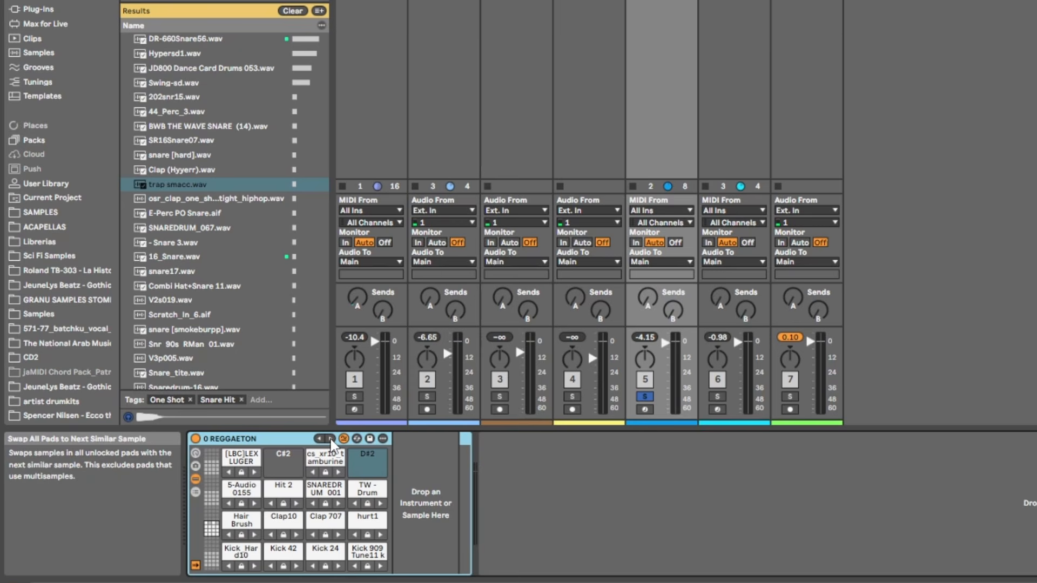
# Step: Audition pads on the 0 REGGAETON rack and lock Kick Hard10, Hair Brush, Hit 2 and Clap 707 against similar sample swapping
pyautogui.click(344, 439)
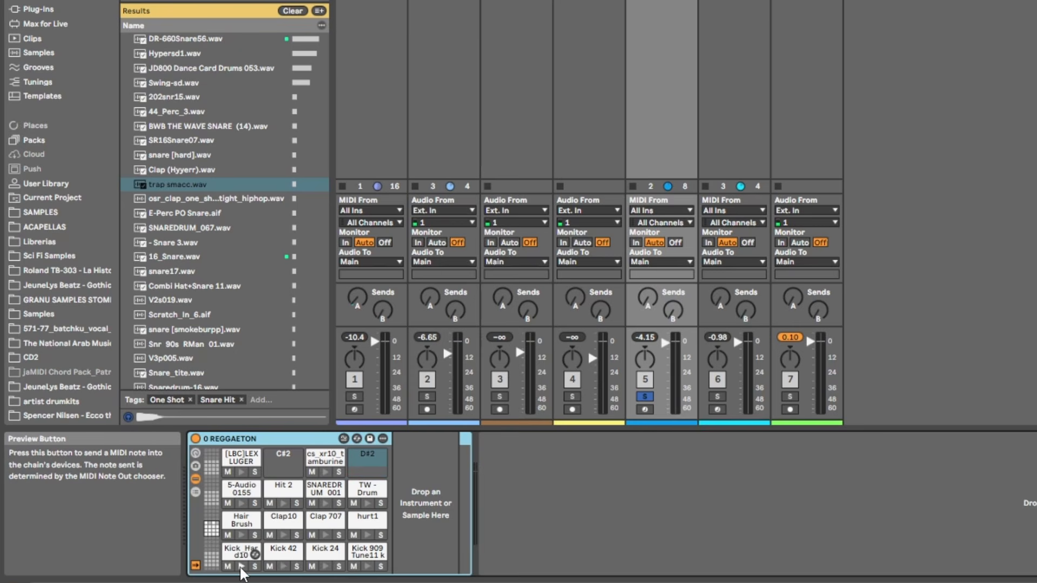
pyautogui.click(325, 517)
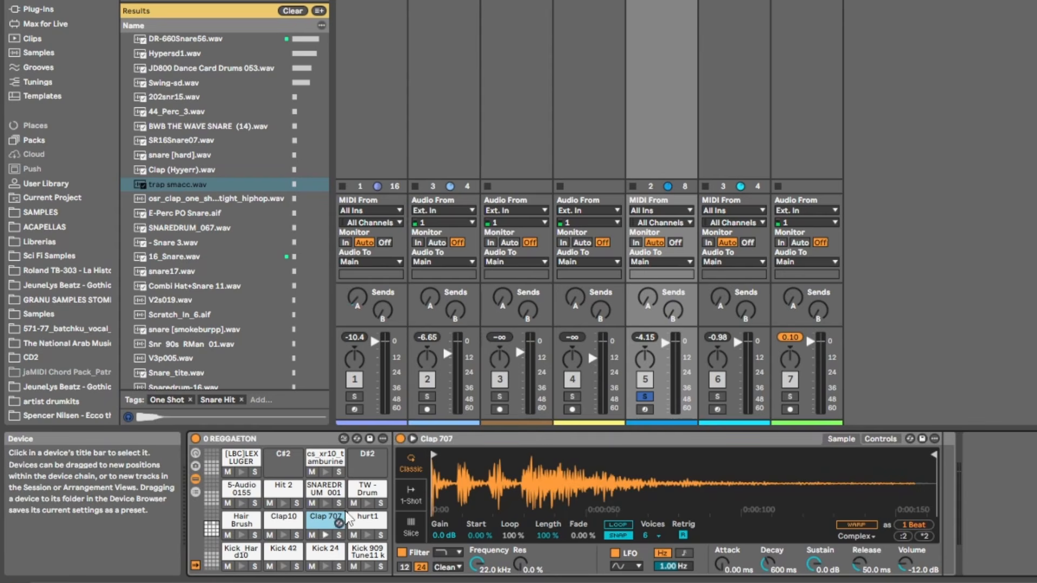
pyautogui.click(343, 439)
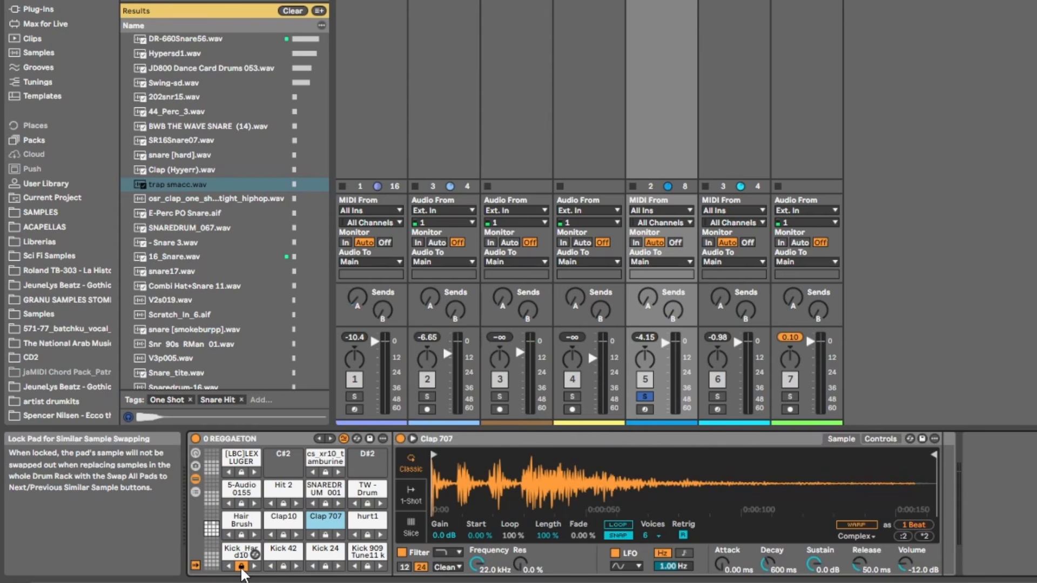
pyautogui.click(242, 534)
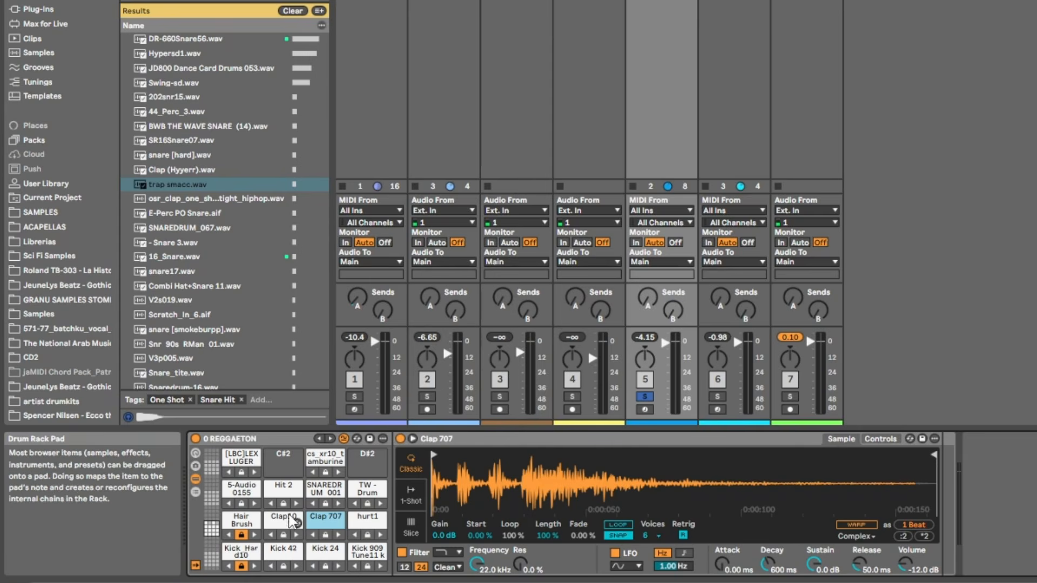
pyautogui.click(283, 504)
pyautogui.click(325, 535)
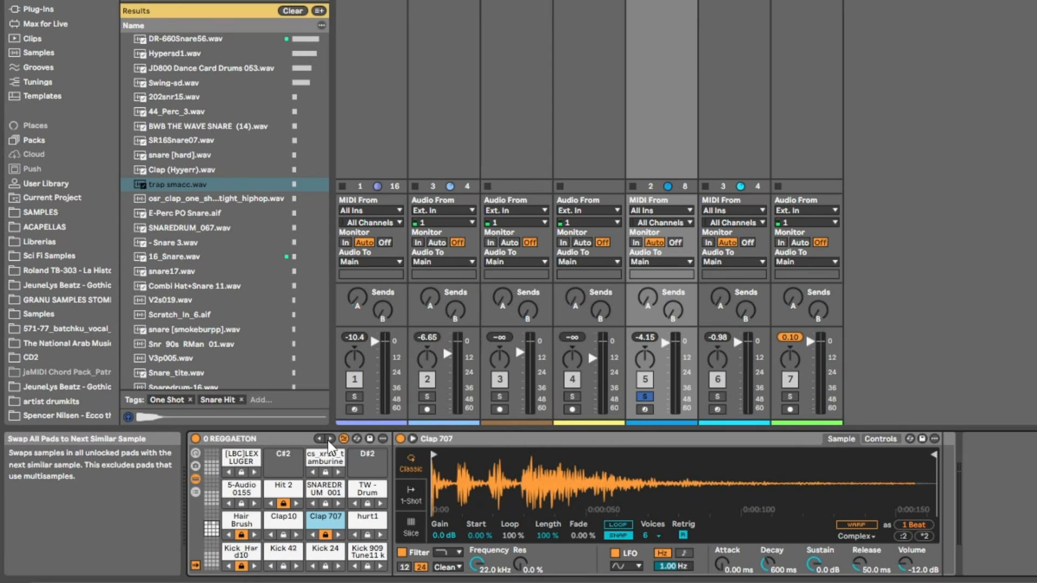
# Step: Swap all unlocked pads of the 0 REGGAETON drum rack to their next similar samples three times while the beat plays
pyautogui.click(329, 440)
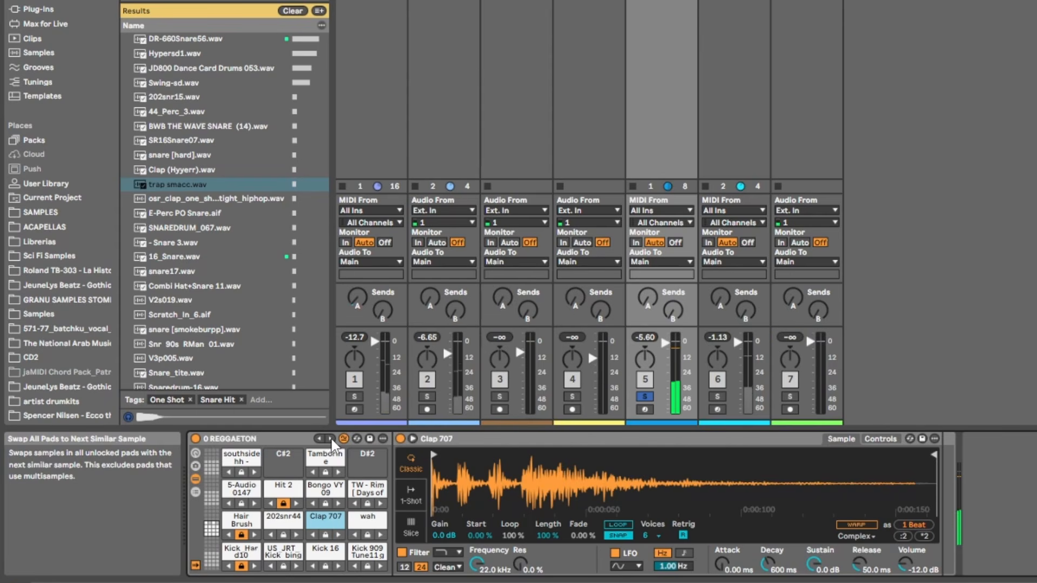
pyautogui.click(330, 439)
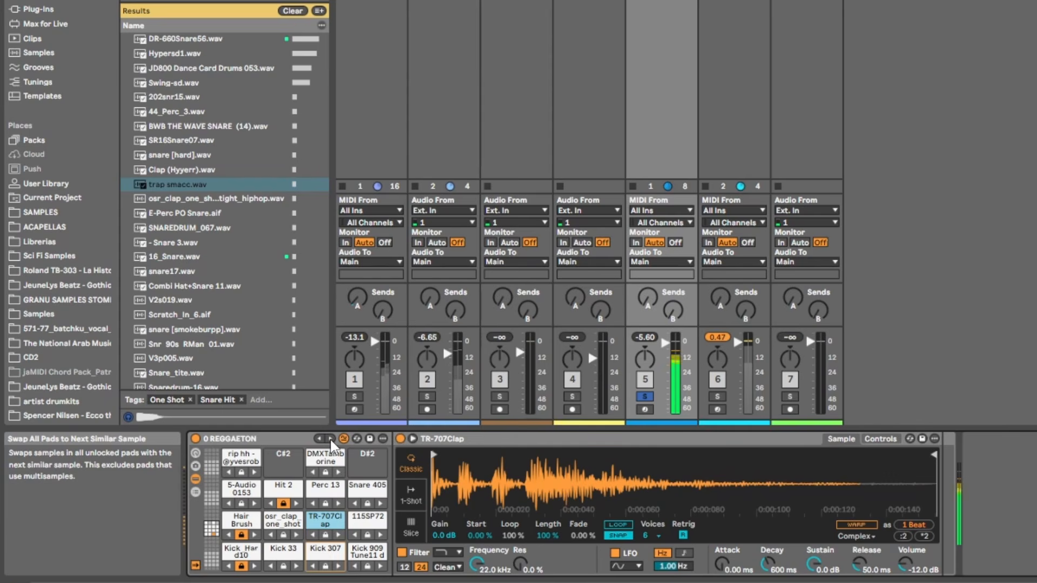
pyautogui.click(331, 440)
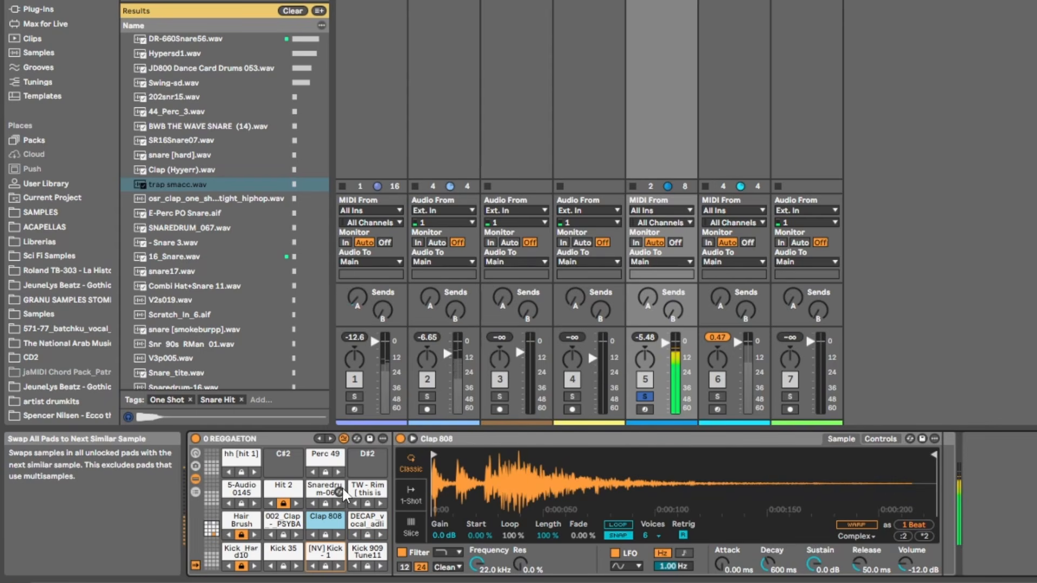
# Step: Turn off the solo on the 0 REGGAETON track and delete the Swing-sd audio track
pyautogui.click(645, 398)
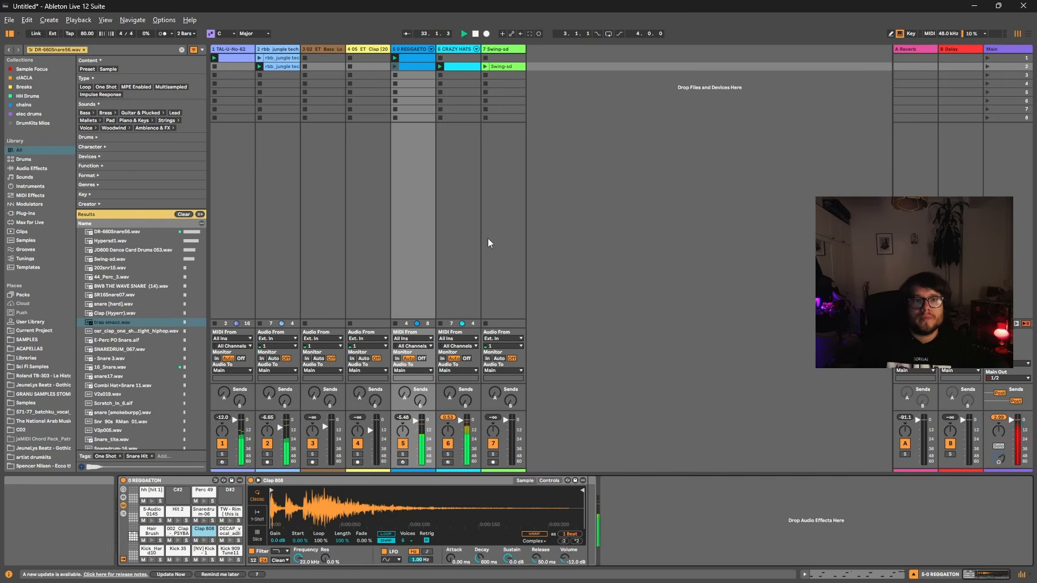
pyautogui.click(507, 70)
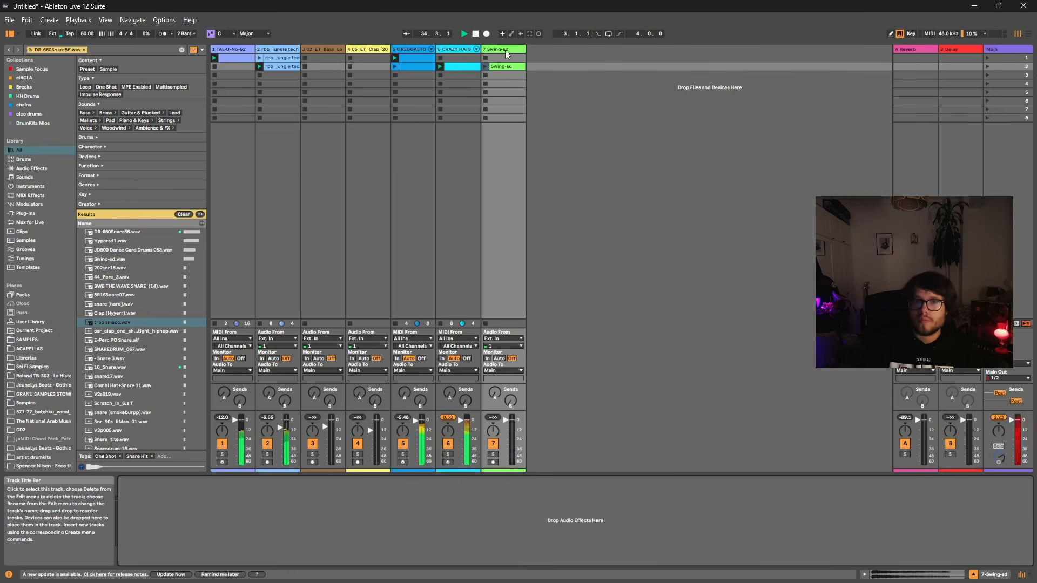
pyautogui.click(504, 50)
pyautogui.press('Delete')
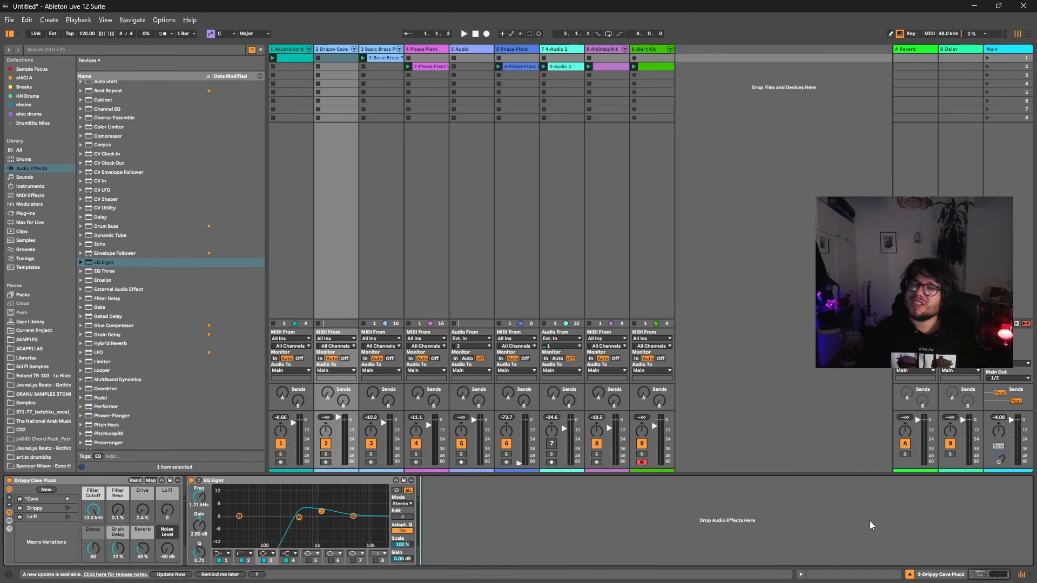
# Step: Look through the root note choices for the set's scale and view the devices on the Akustichord Kit track
pyautogui.click(234, 34)
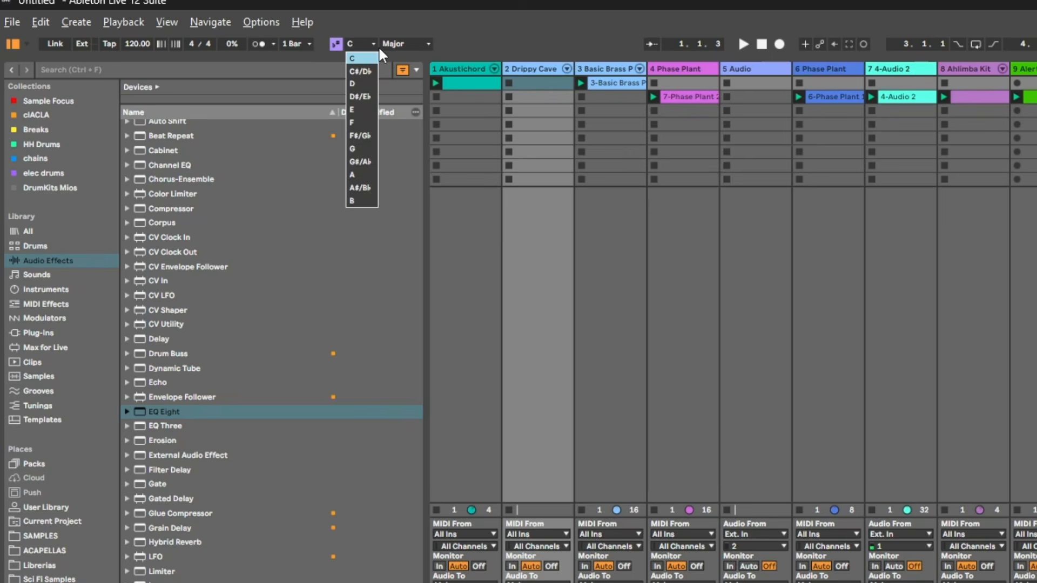
pyautogui.click(234, 34)
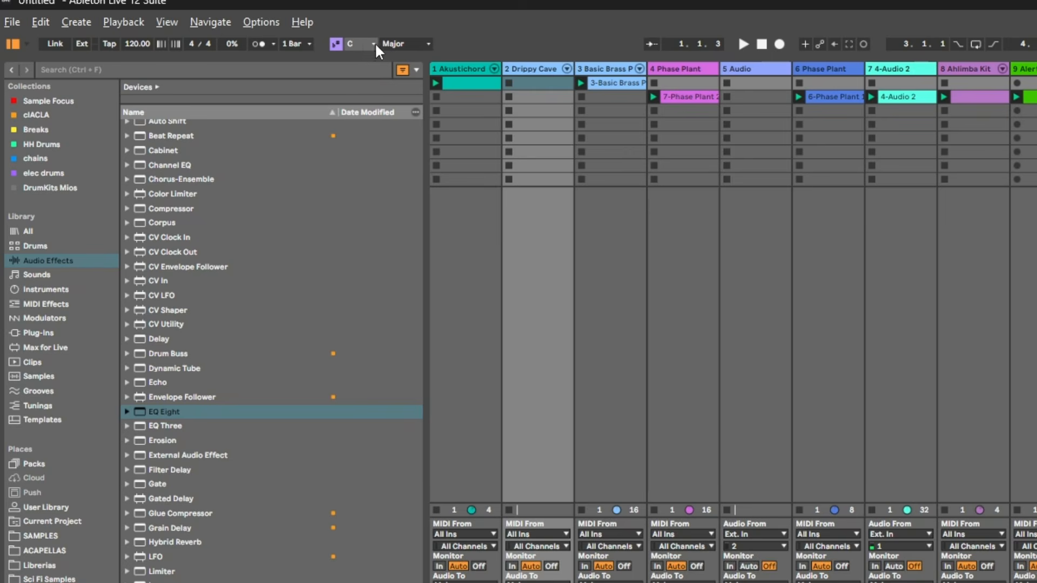
pyautogui.click(224, 34)
pyautogui.click(340, 53)
pyautogui.click(483, 77)
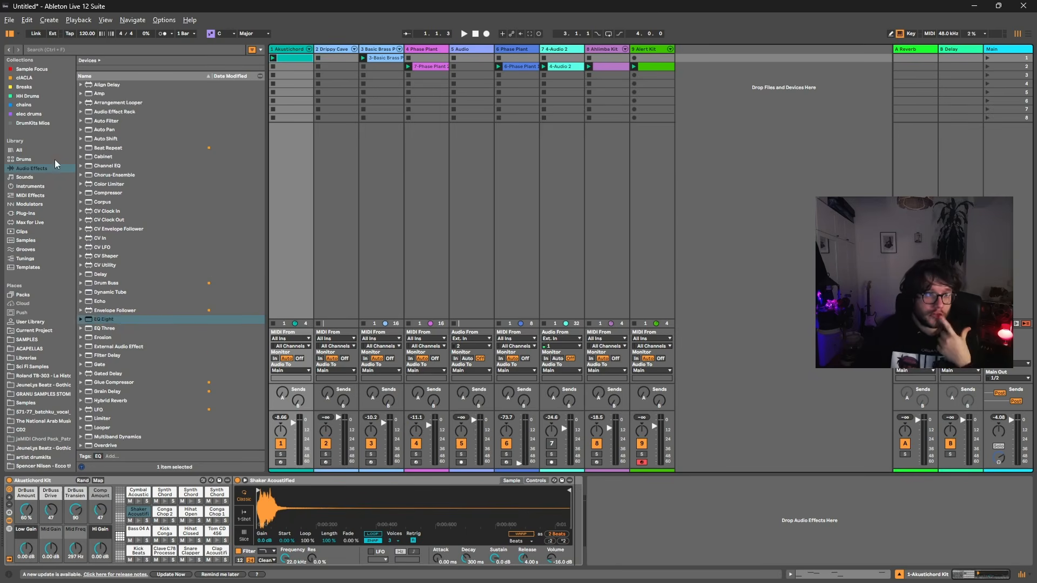
# Step: Try a Chord effect with scale-aware shifts of +3, +7 and +11 sd on the Drippy Cave track, toggling its scale mode, and delete it
pyautogui.click(32, 195)
pyautogui.moveTo(164, 234); pyautogui.dragTo(547, 416)
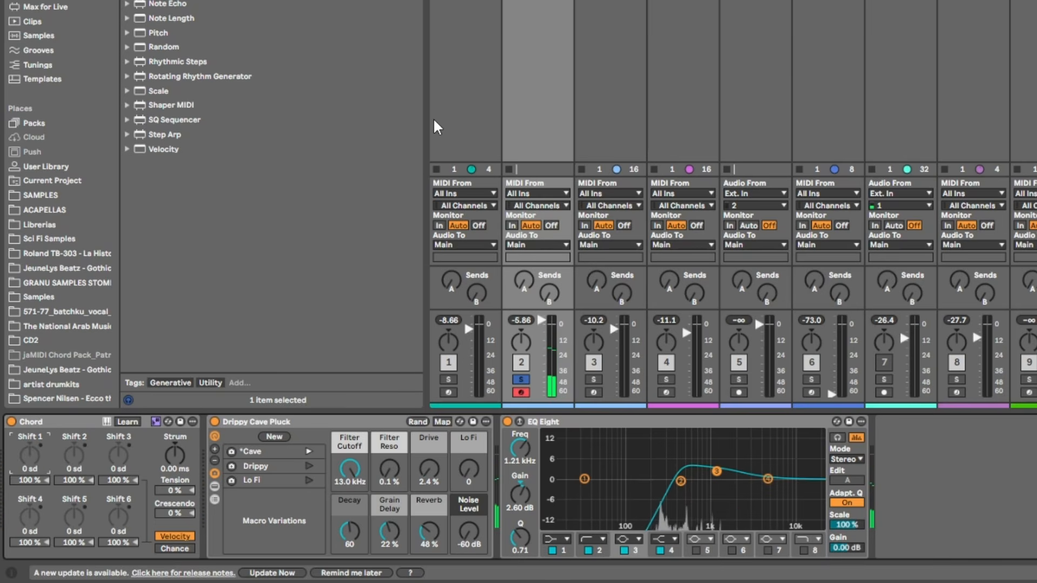
pyautogui.click(156, 421)
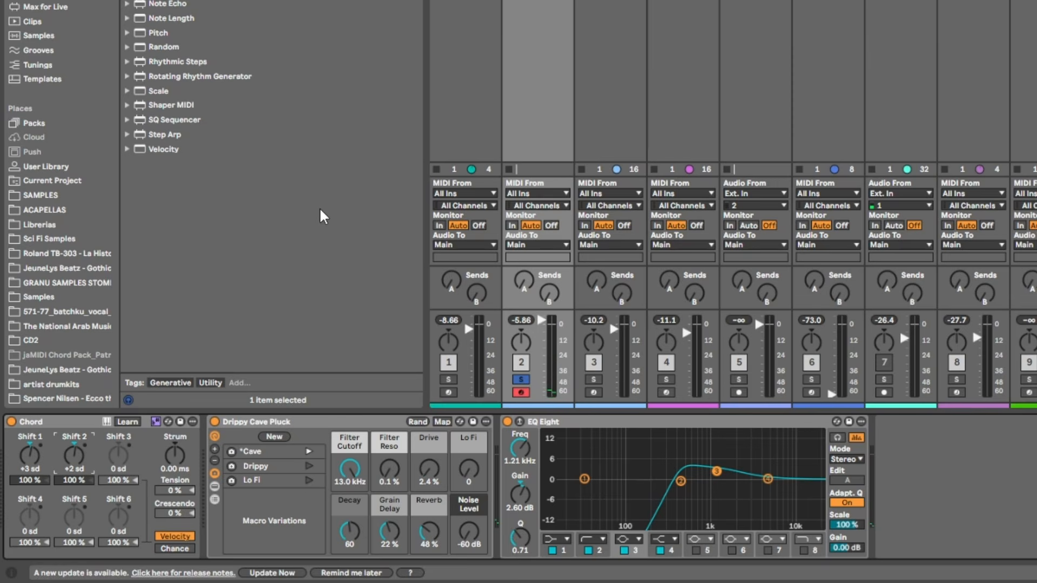
pyautogui.click(156, 421)
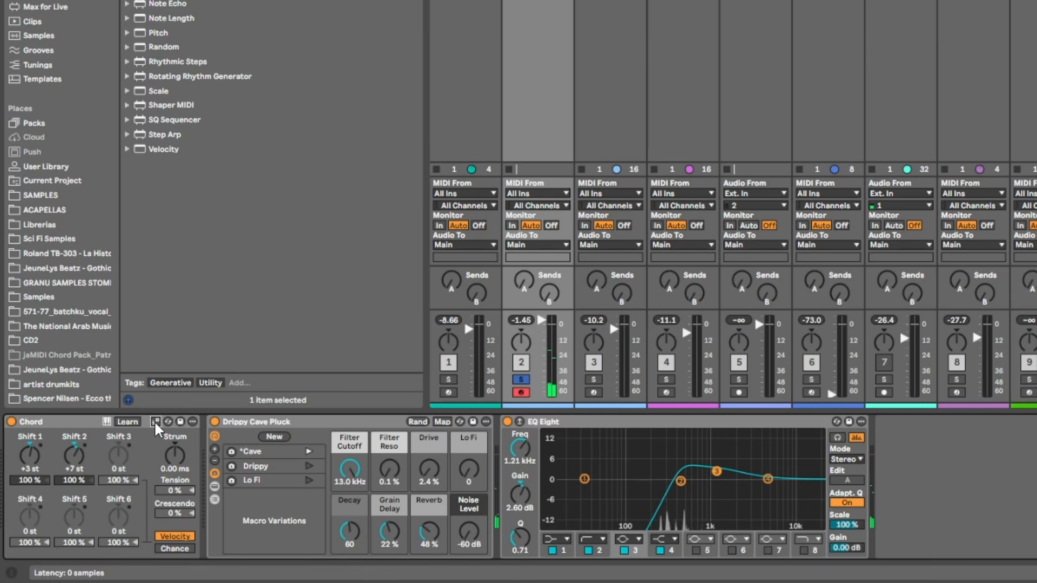
pyautogui.click(156, 422)
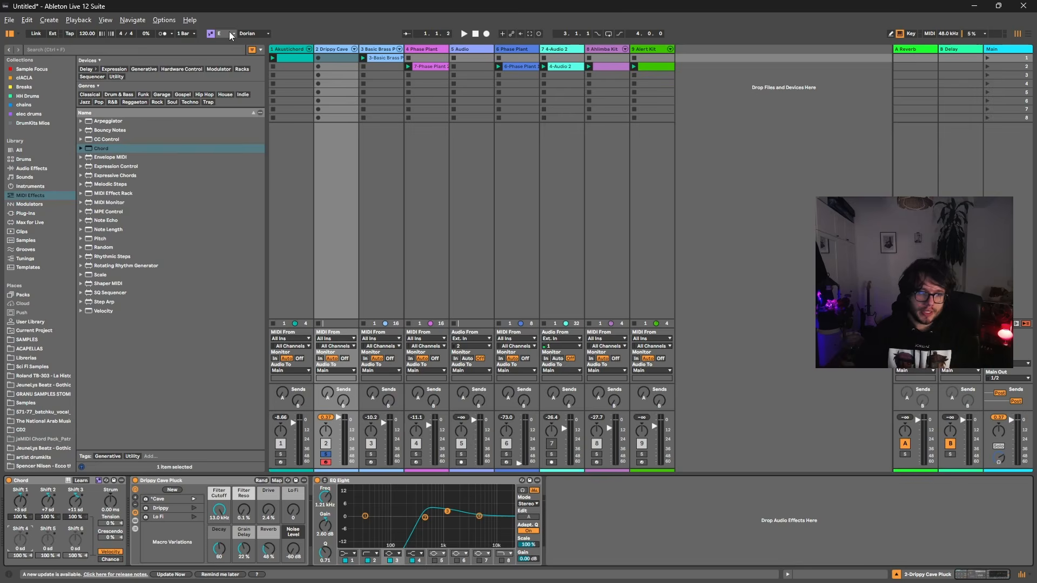
pyautogui.press('Delete')
# Step: Add SQ Sequencer to the Drippy Cave track, following E Dorian, with step pitches 4, 8, -10, 7, -8, 4, 2 and 4
pyautogui.click(162, 292)
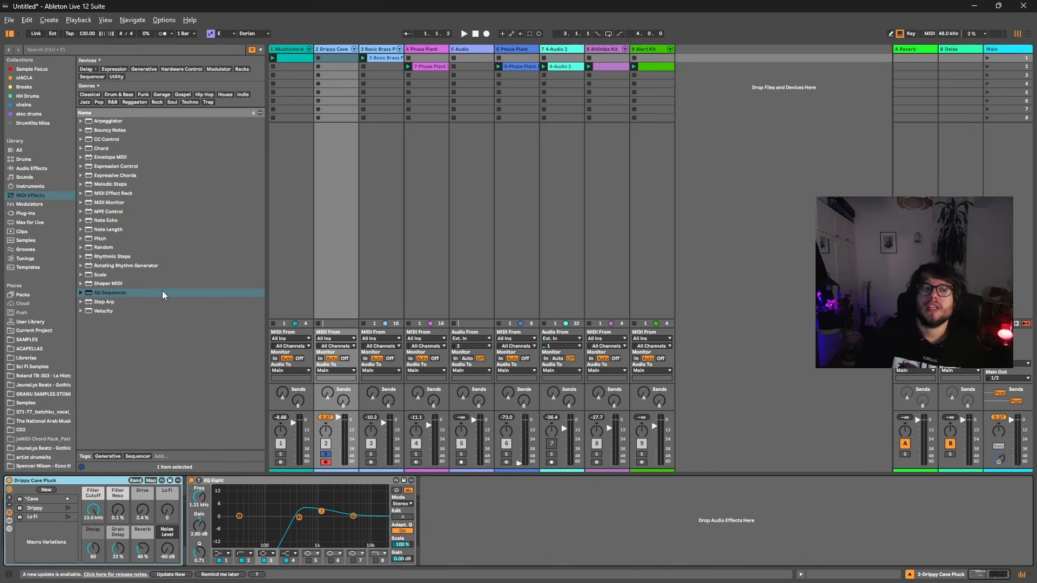
pyautogui.doubleClick(128, 291)
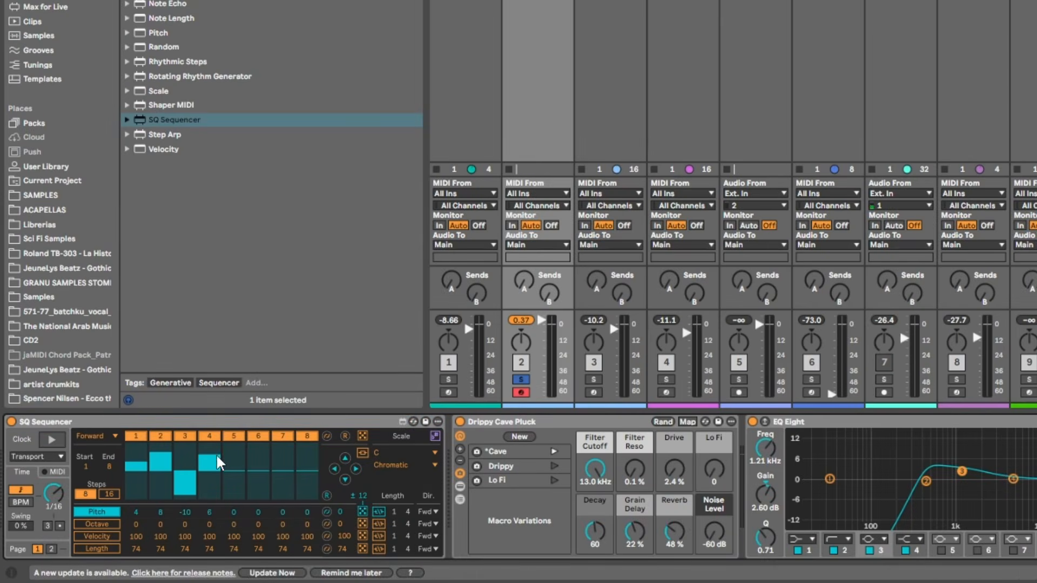
pyautogui.moveTo(241, 488); pyautogui.dragTo(307, 463)
pyautogui.press('space')
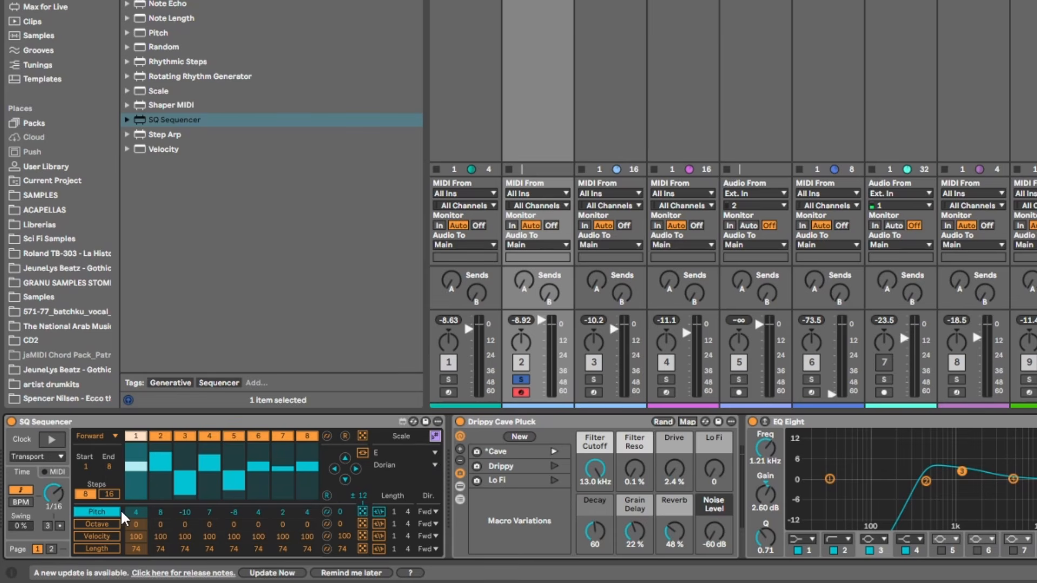
# Step: Randomize the SQ Sequencer's step pitches twice while listening to the Drippy Cave pluck
pyautogui.click(362, 512)
pyautogui.press('space')
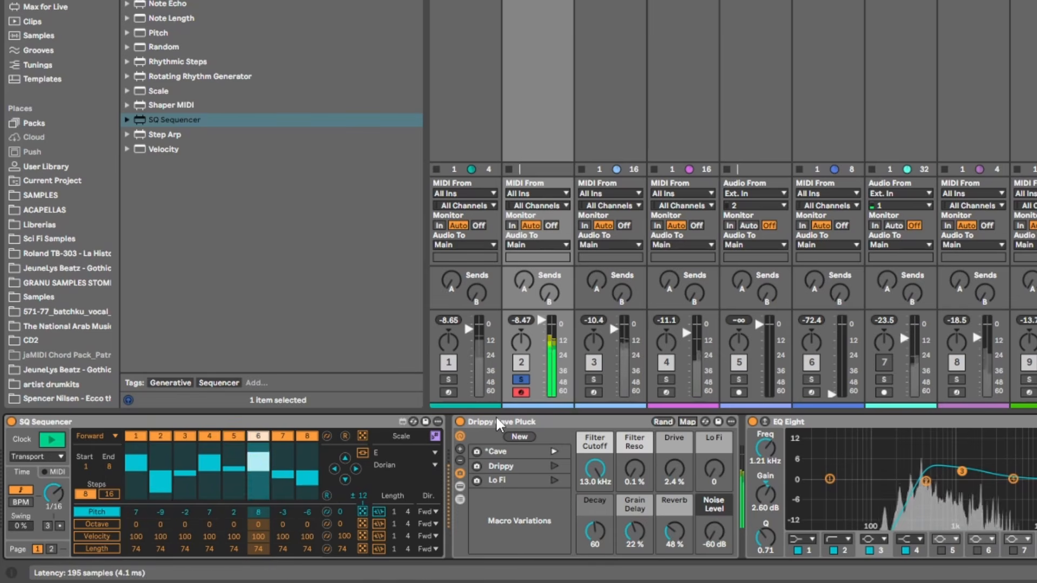
pyautogui.click(363, 511)
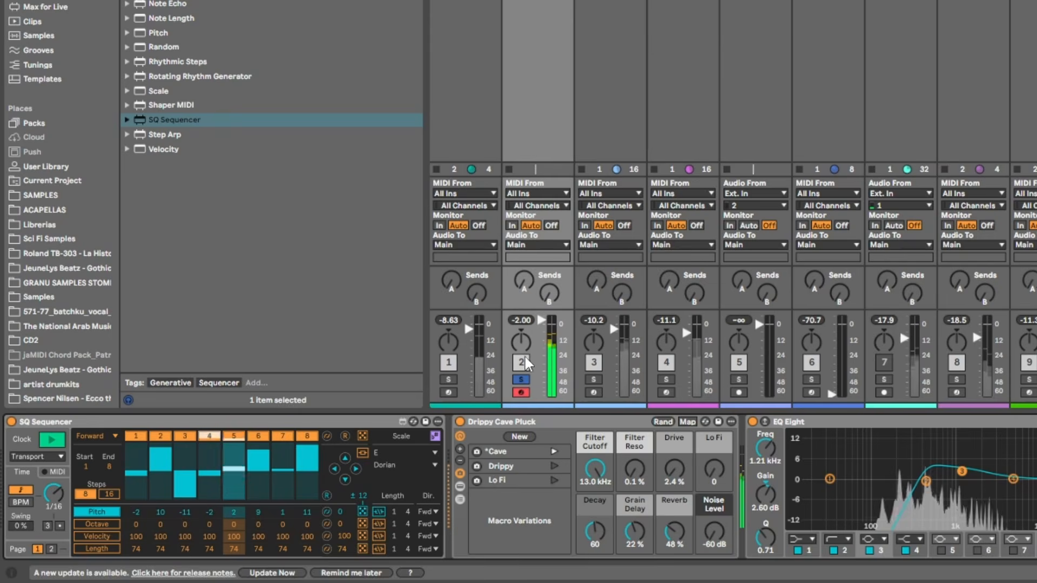
# Step: Restart playback with the Basic Brass Pad track soloed alongside the Drippy Cave track
pyautogui.press('space')
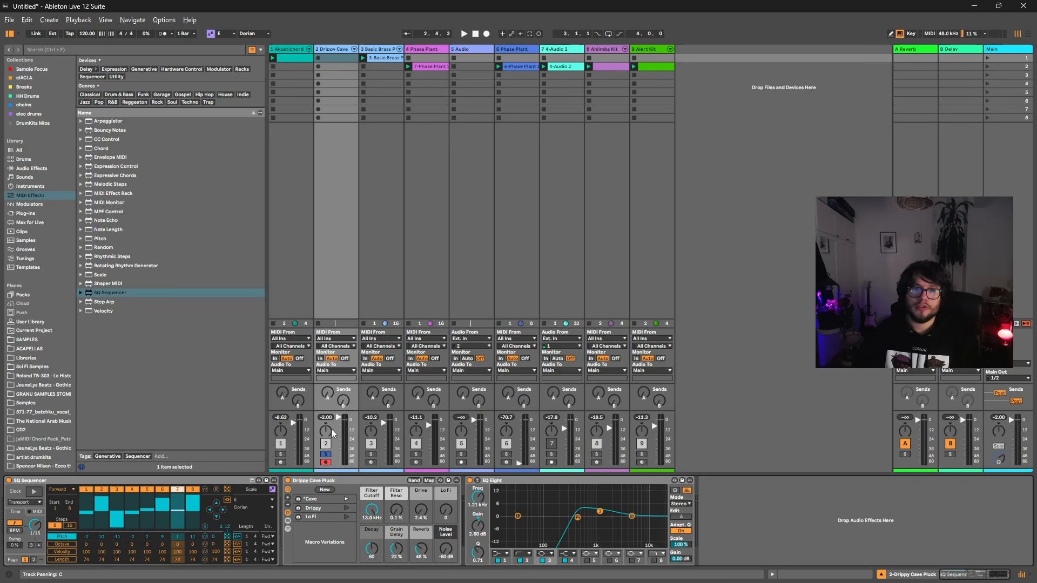
pyautogui.click(371, 455)
pyautogui.press('space')
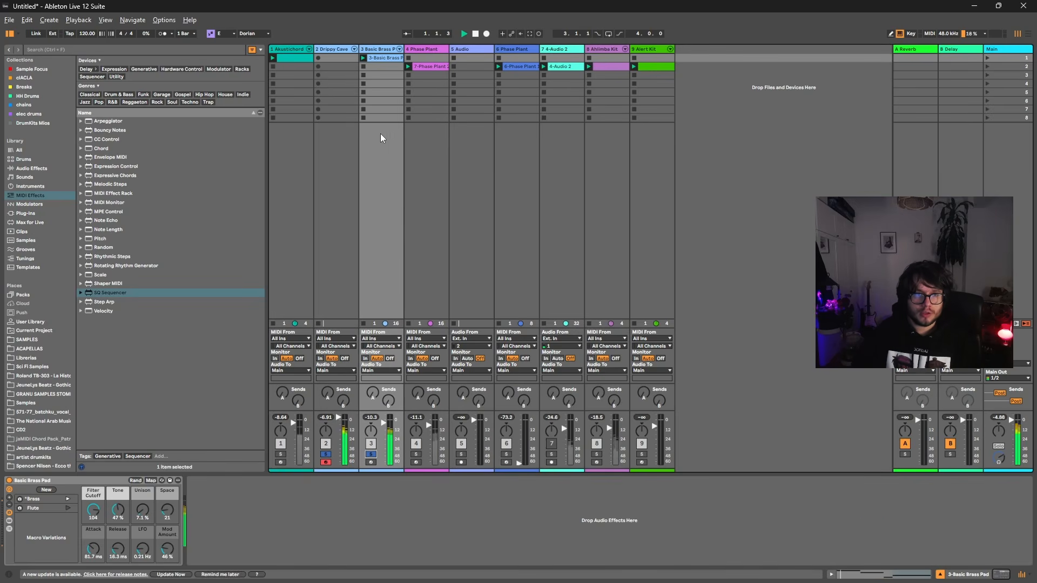
# Step: Turn off steps 4 and 8 in the Drippy Cave track's SQ Sequencer and randomize its pitches again
pyautogui.click(341, 48)
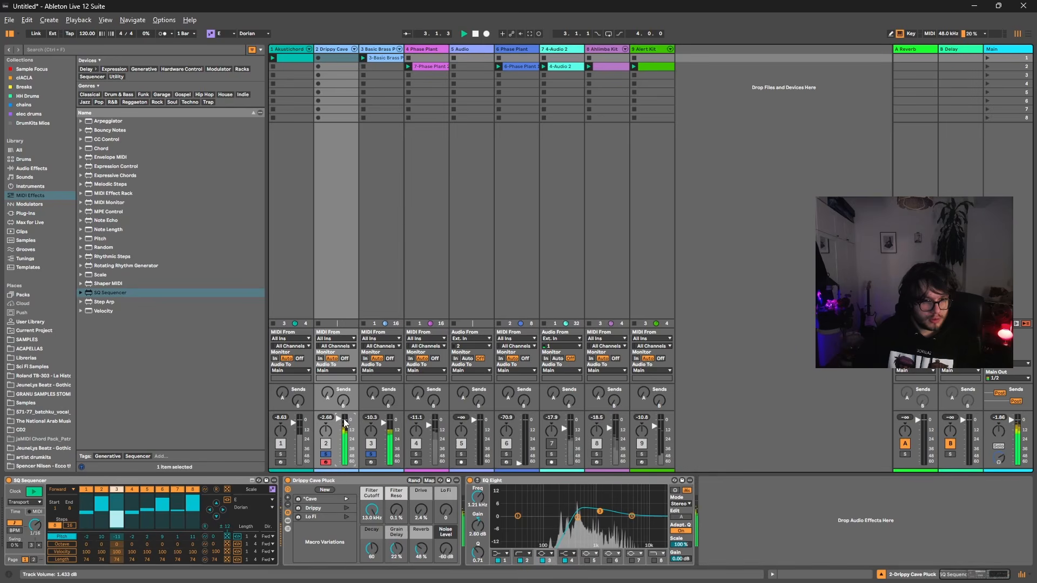
pyautogui.click(227, 536)
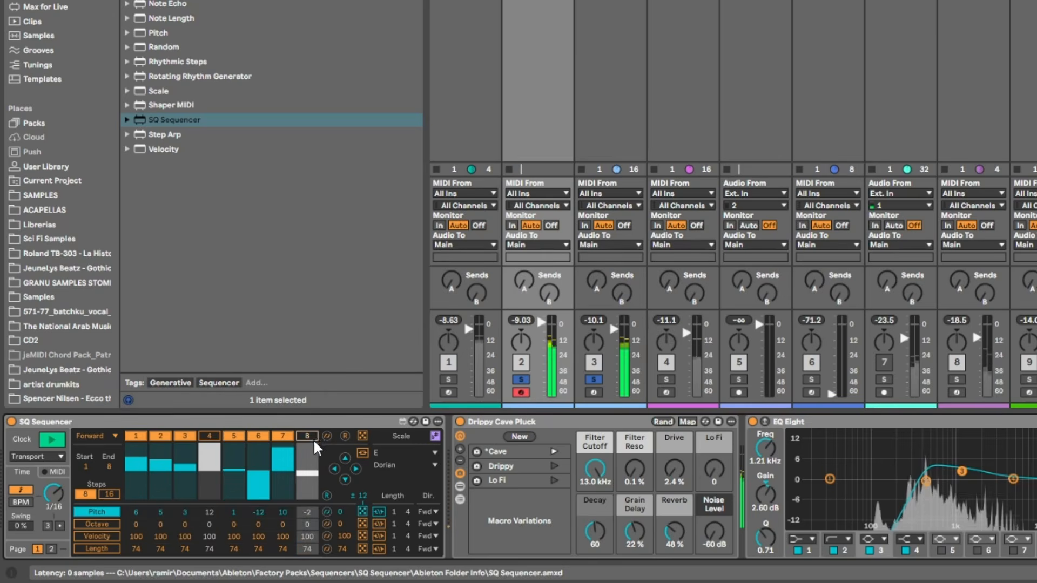
pyautogui.click(362, 511)
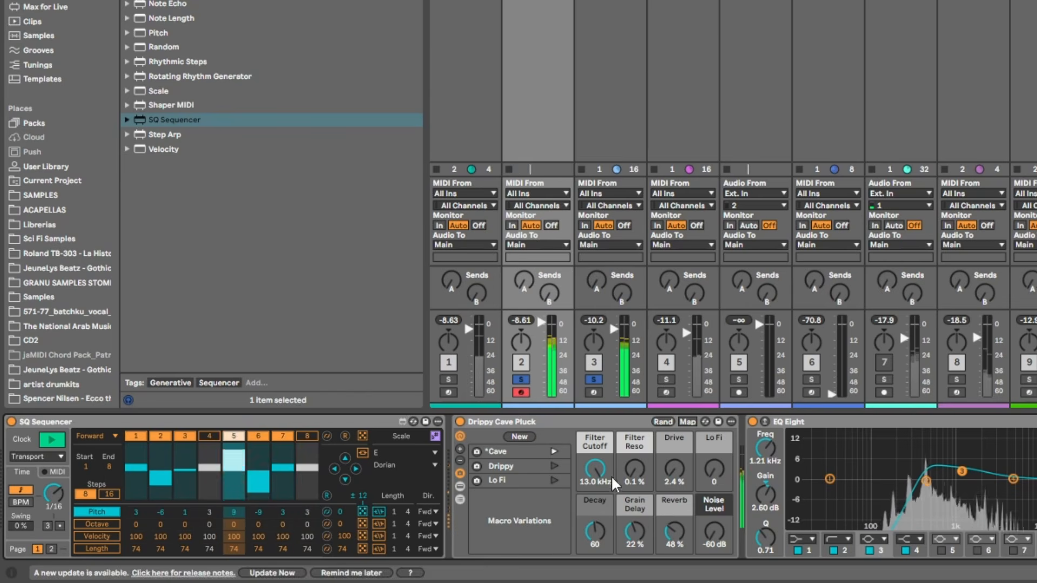
# Step: Set Drippy Cave Pluck's Filter Cutoff to 7.24 kHz, Filter Reso to 47 % and Lo Fi to 45, and turn off the track solos
pyautogui.moveTo(624, 475); pyautogui.dragTo(609, 494)
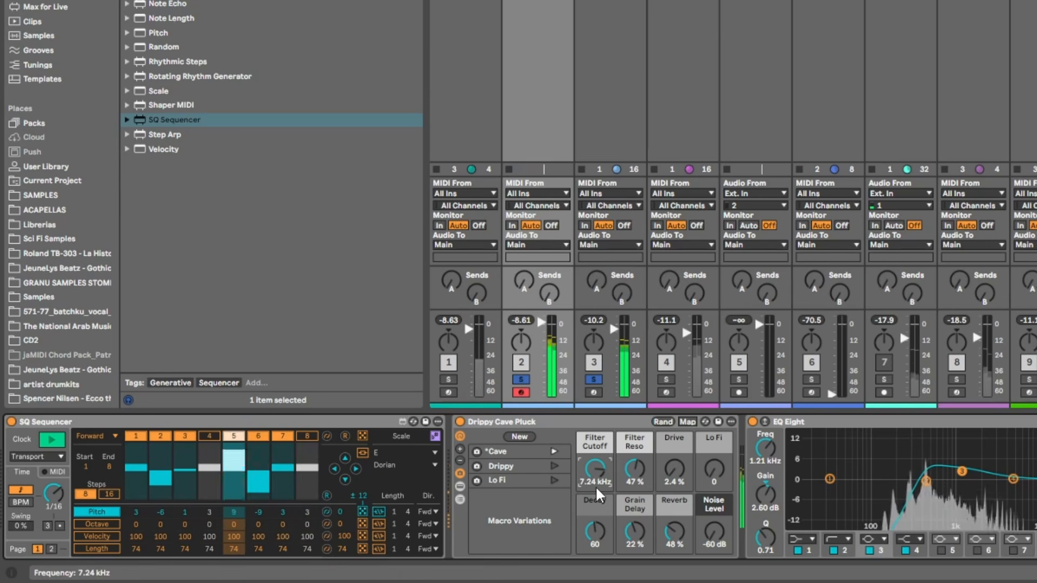
pyautogui.click(593, 380)
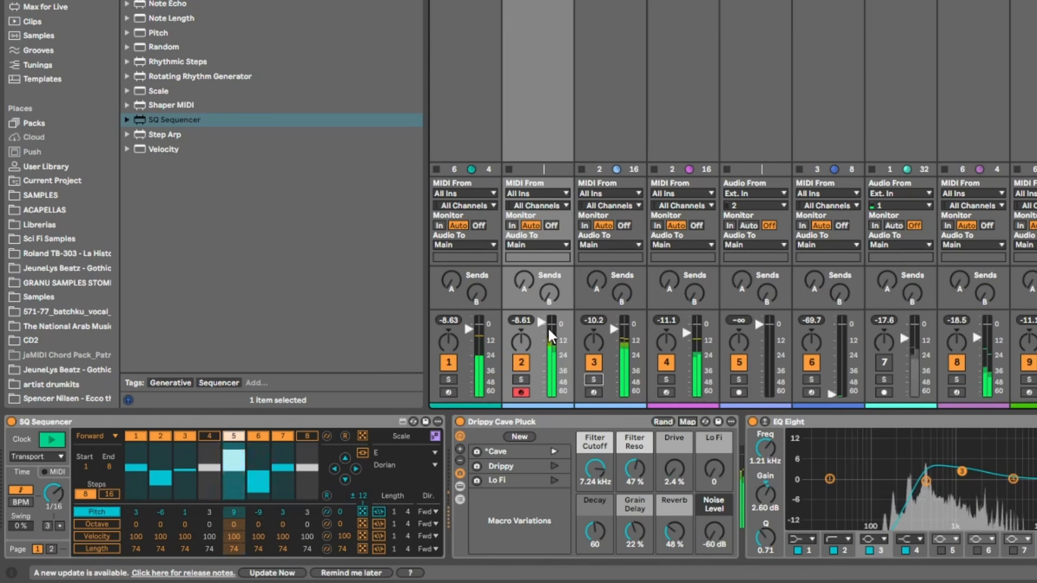
pyautogui.moveTo(721, 470); pyautogui.dragTo(728, 430)
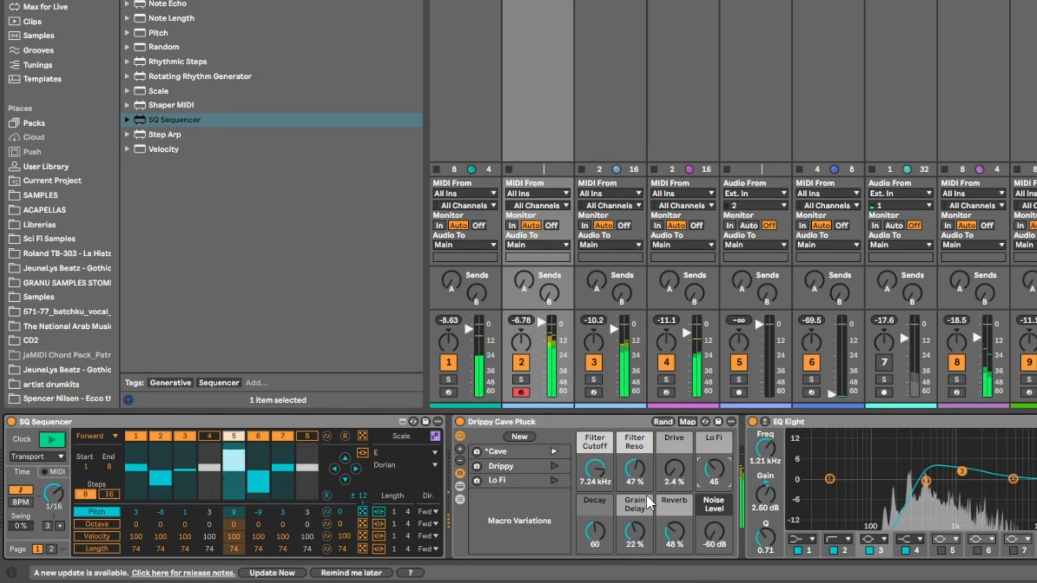
# Step: Randomize the sequencer pitches twice more, and fine-tune the Drippy Cave track by lowering its volume slightly and setting Lo Fi to 43
pyautogui.click(362, 511)
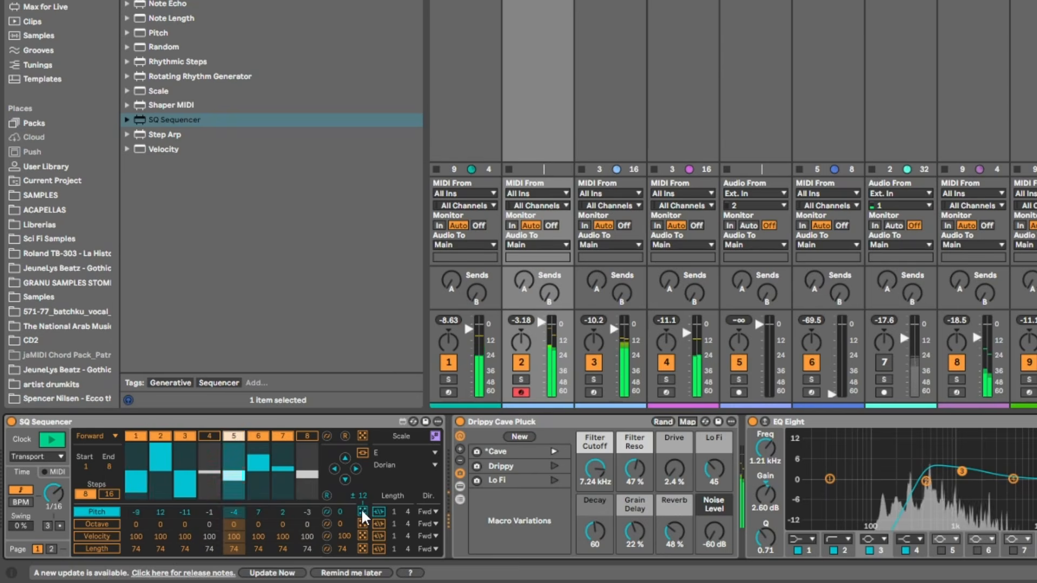
pyautogui.click(362, 512)
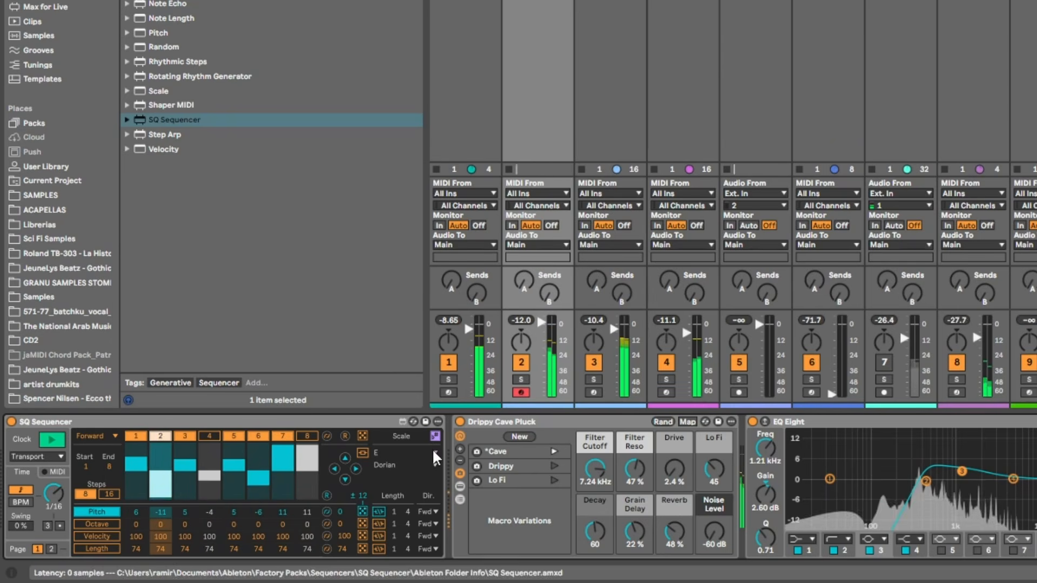
pyautogui.moveTo(551, 327); pyautogui.dragTo(550, 316)
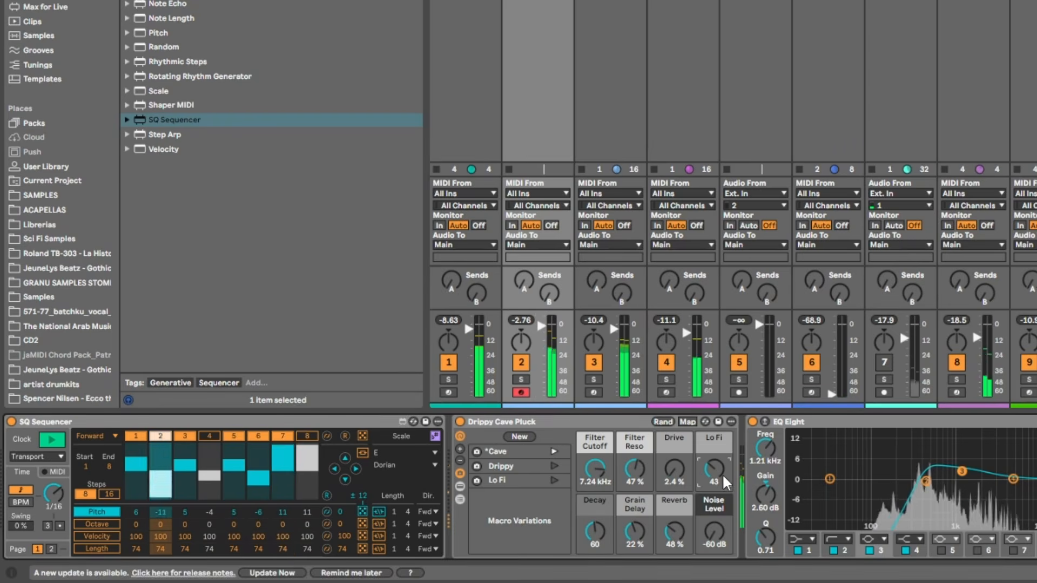
pyautogui.moveTo(722, 474); pyautogui.dragTo(722, 477)
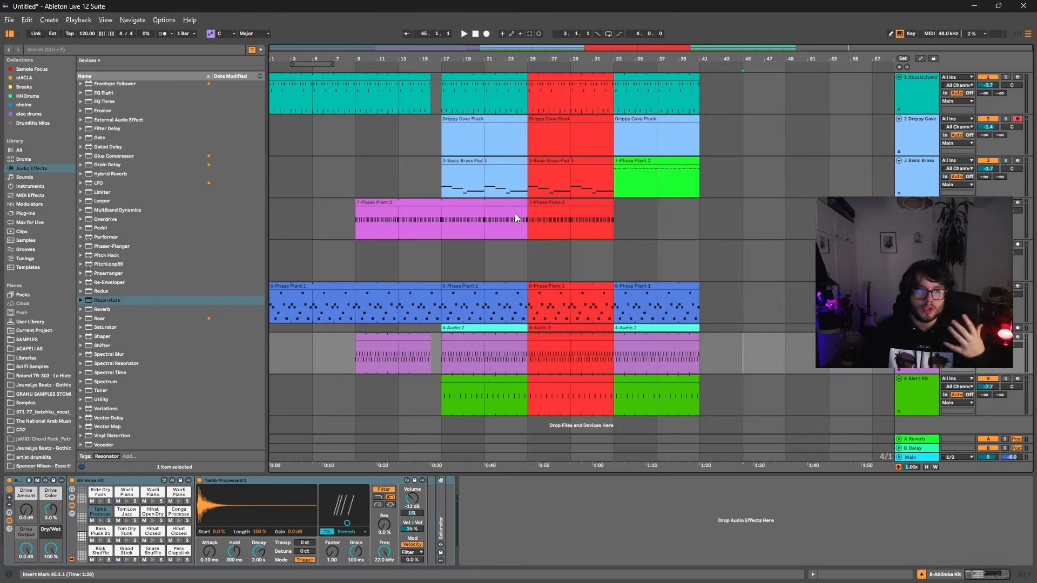
# Step: Try deleting the section in bars 25 to 33 across all tracks, first only its clips and also its time, undoing each deletion
pyautogui.press('Delete')
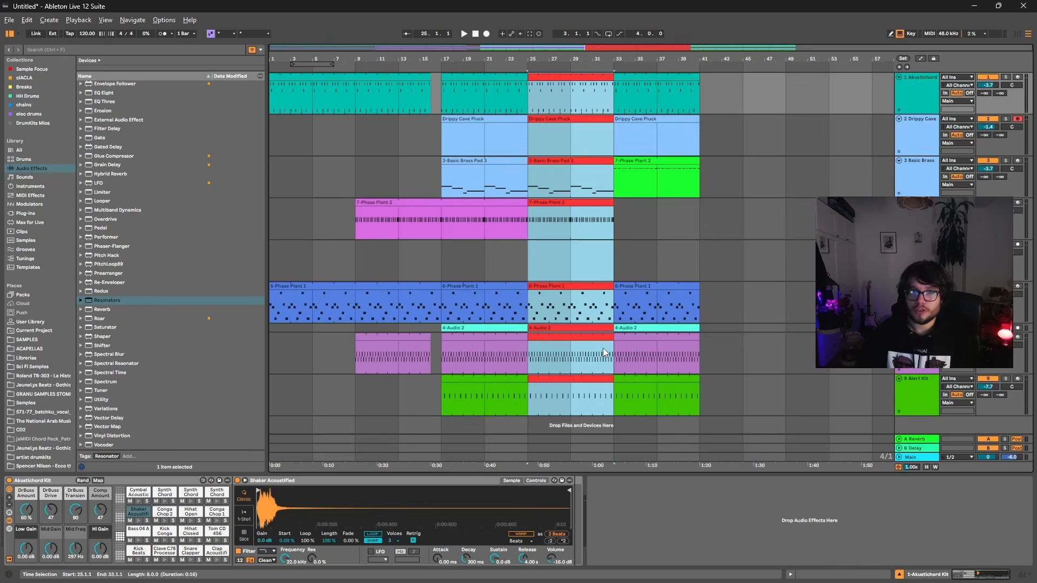
pyautogui.hotkey('ctrl', 'z')
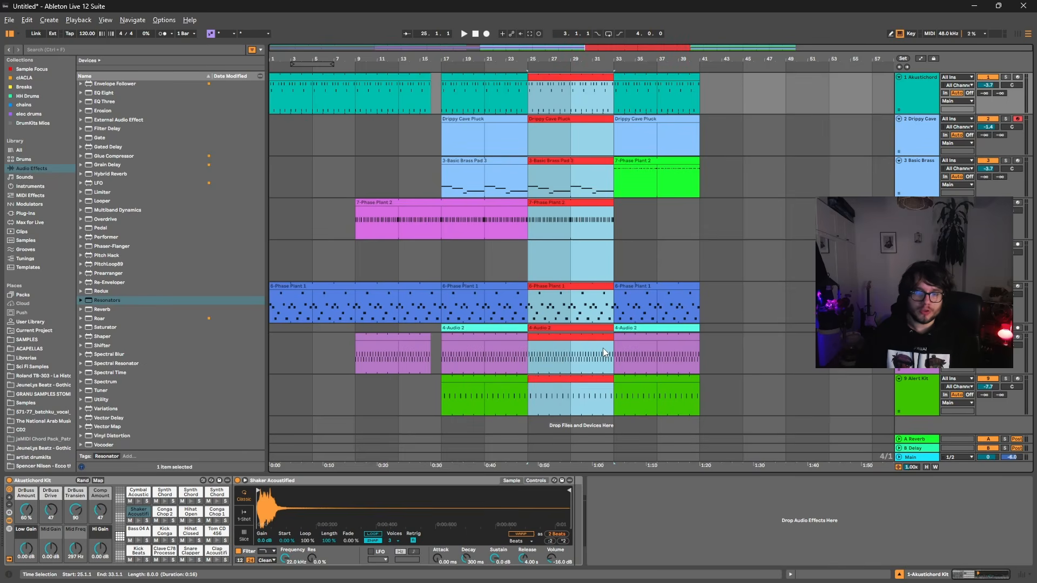
pyautogui.hotkey('ctrl', 'shift', 'Delete')
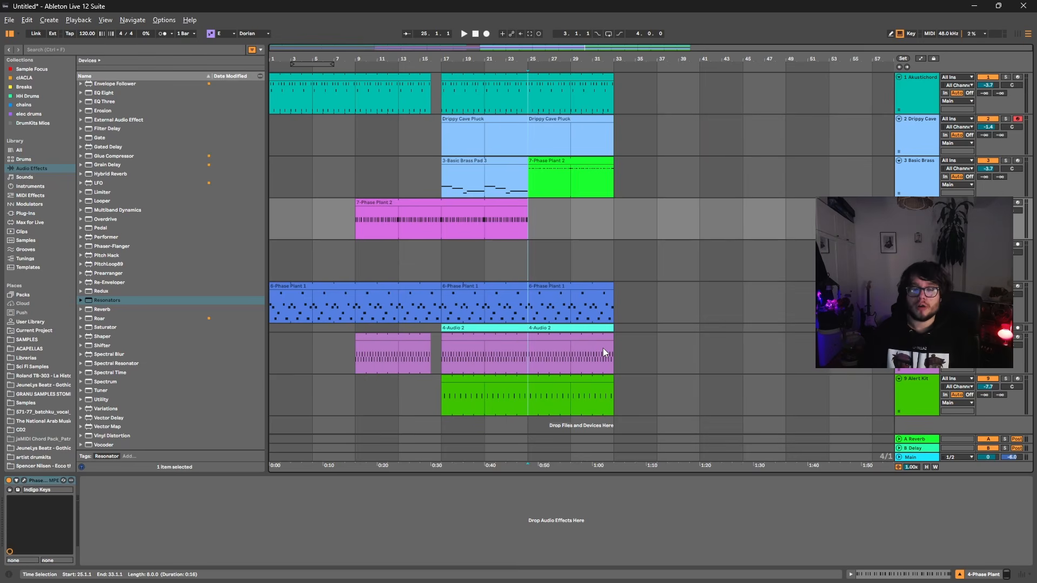
pyautogui.hotkey('ctrl', 'z')
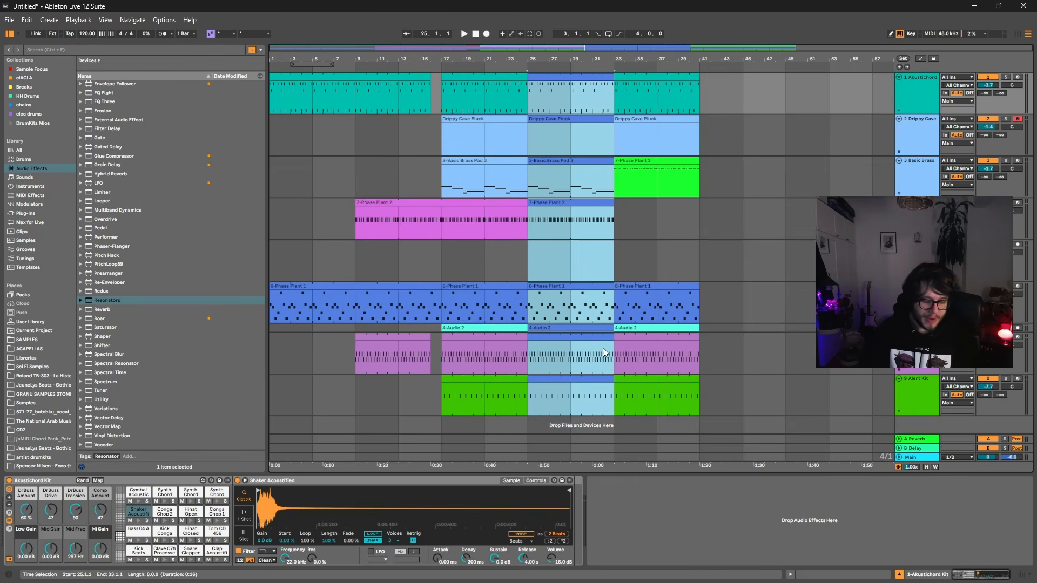
# Step: Show the mixer below the arrangement and set the Basic Brass track's volume to -3.9 dB
pyautogui.hotkey('ctrl', 'alt', 'm')
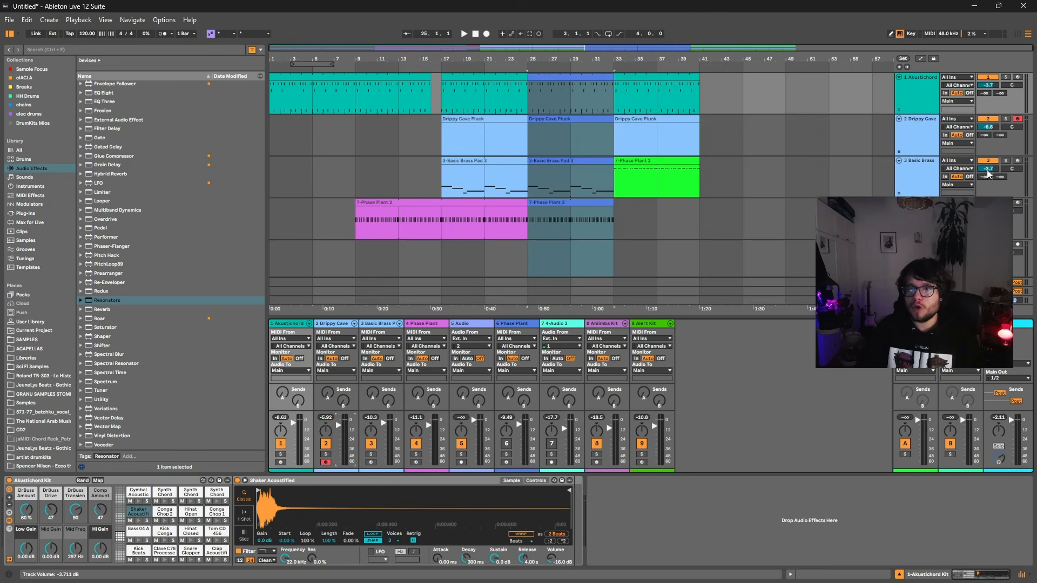
pyautogui.moveTo(987, 171); pyautogui.dragTo(990, 180)
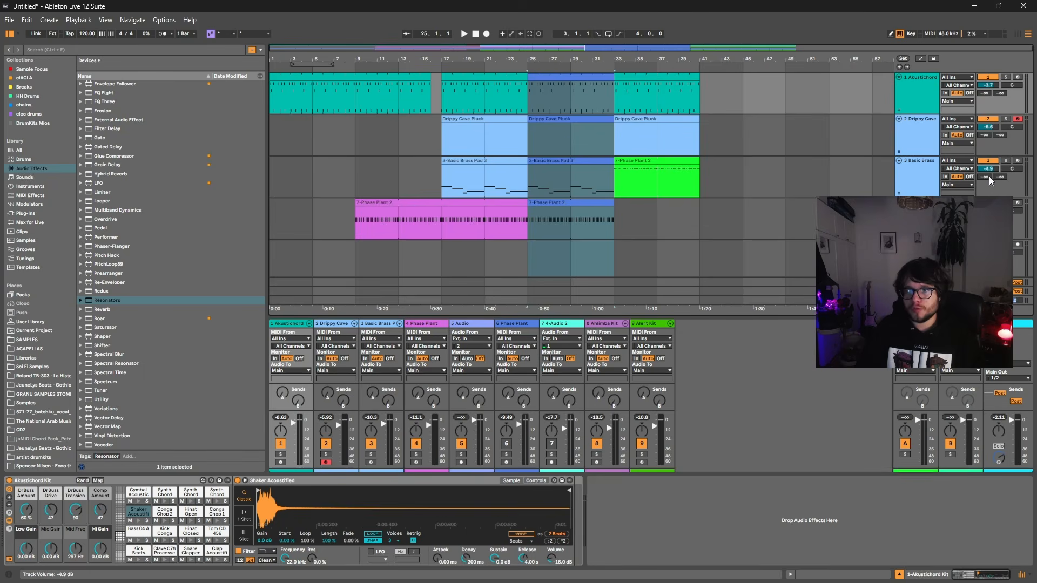
pyautogui.scroll(-5, 856, 161)
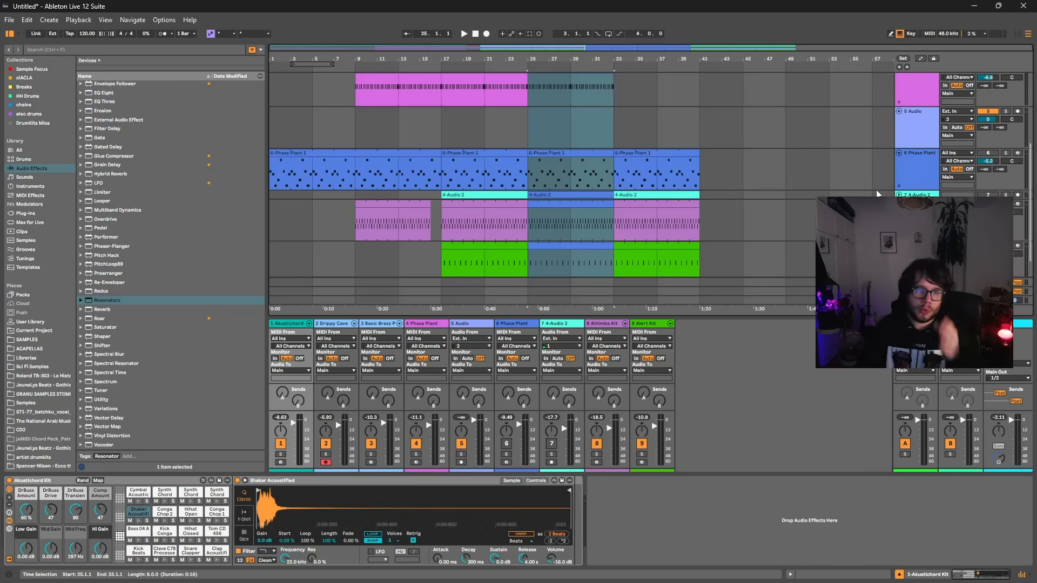
pyautogui.scroll(5, 725, 286)
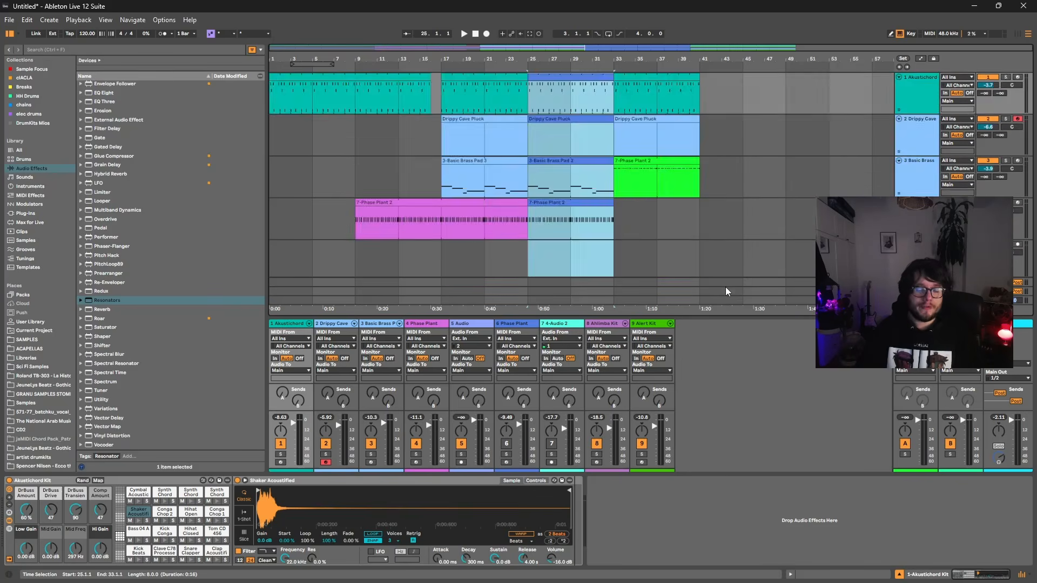
# Step: Switch to Session View and back to the Arrangement, and reduce the height of the mixer section
pyautogui.press('Tab')
pyautogui.press('Tab')
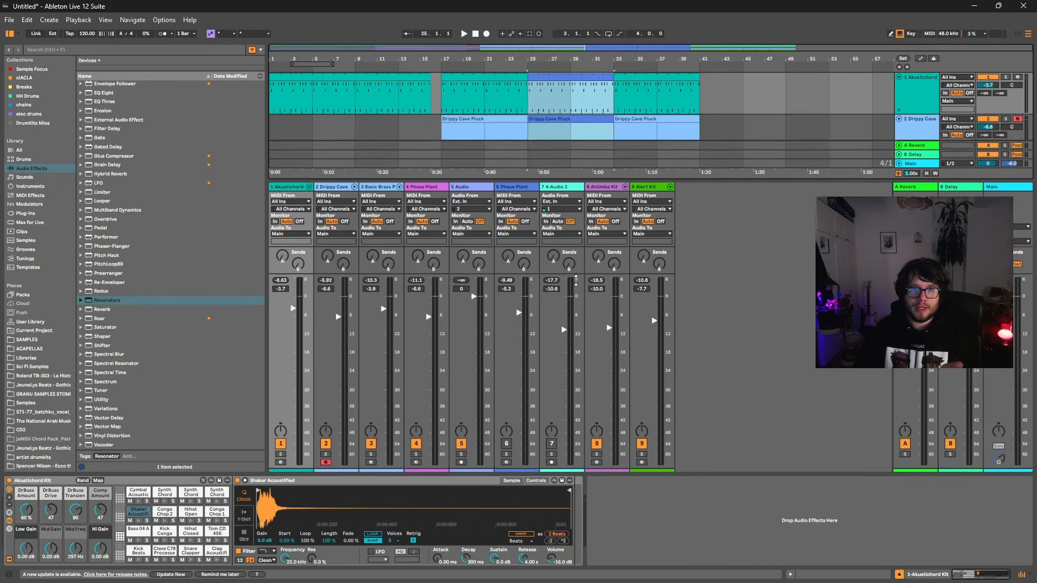
pyautogui.moveTo(576, 281); pyautogui.dragTo(566, 540)
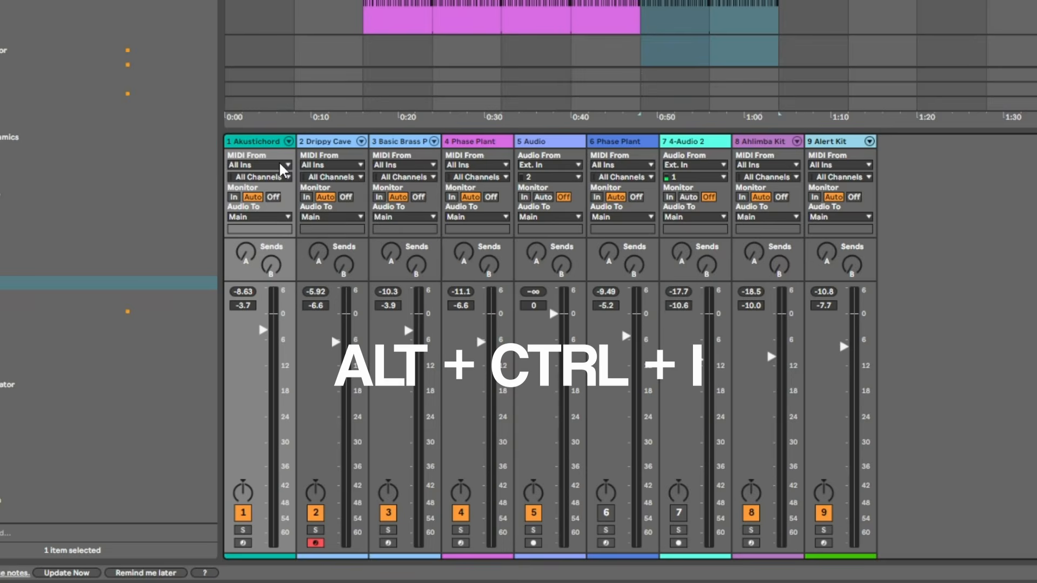
# Step: Hide the mixer's input and output routing section and toggle the browser's visibility
pyautogui.hotkey('ctrl', 'alt', 'i')
pyautogui.click(634, 394)
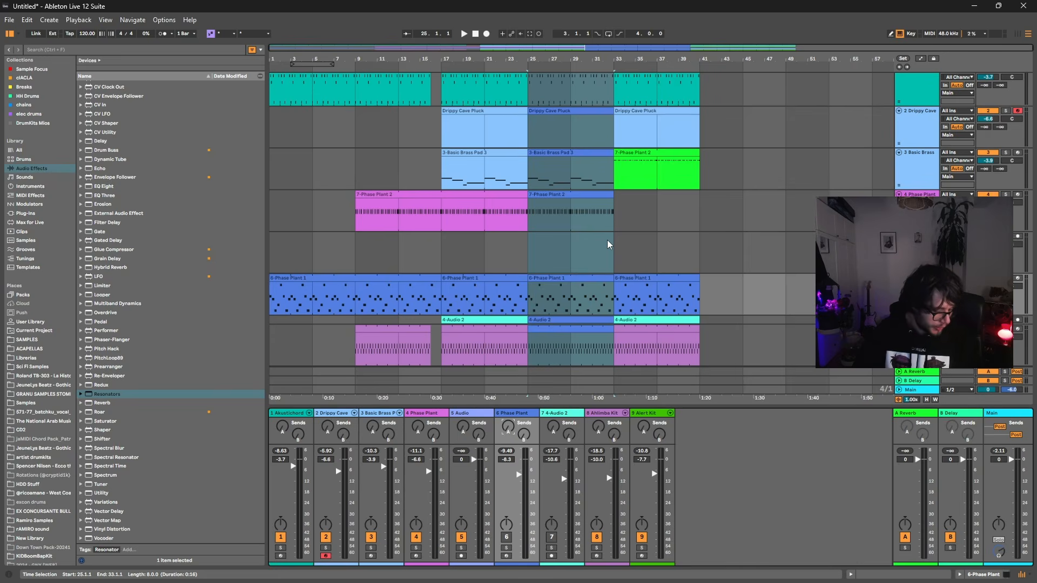
pyautogui.hotkey('ctrl', 'alt', 'b')
pyautogui.hotkey('ctrl', 'alt', 'b')
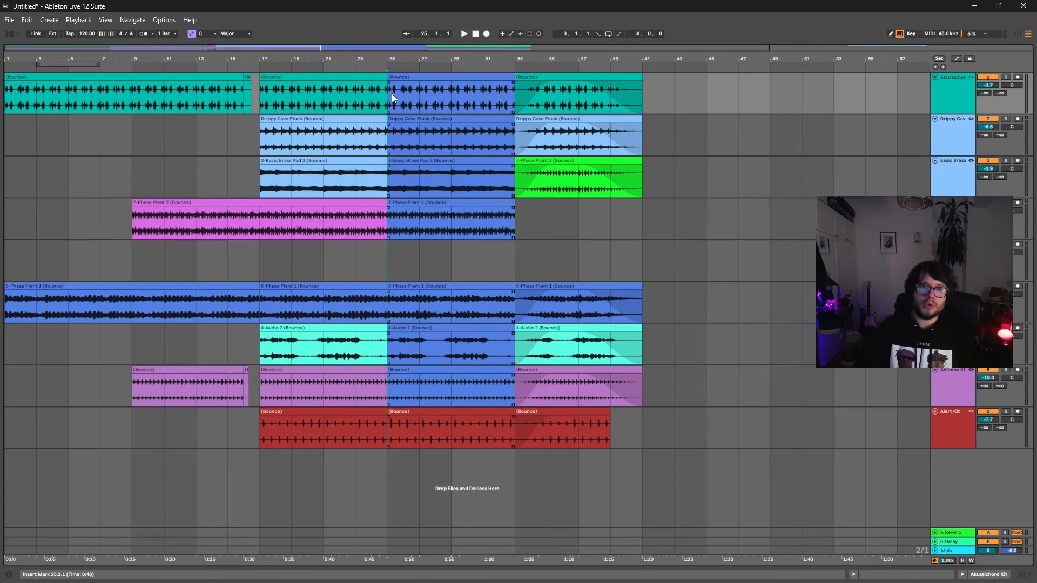
# Step: Try inserting silence over bars 25 to 41 on all tracks and duplicating the clips in bars 17 to 25
pyautogui.moveTo(391, 93); pyautogui.dragTo(639, 238)
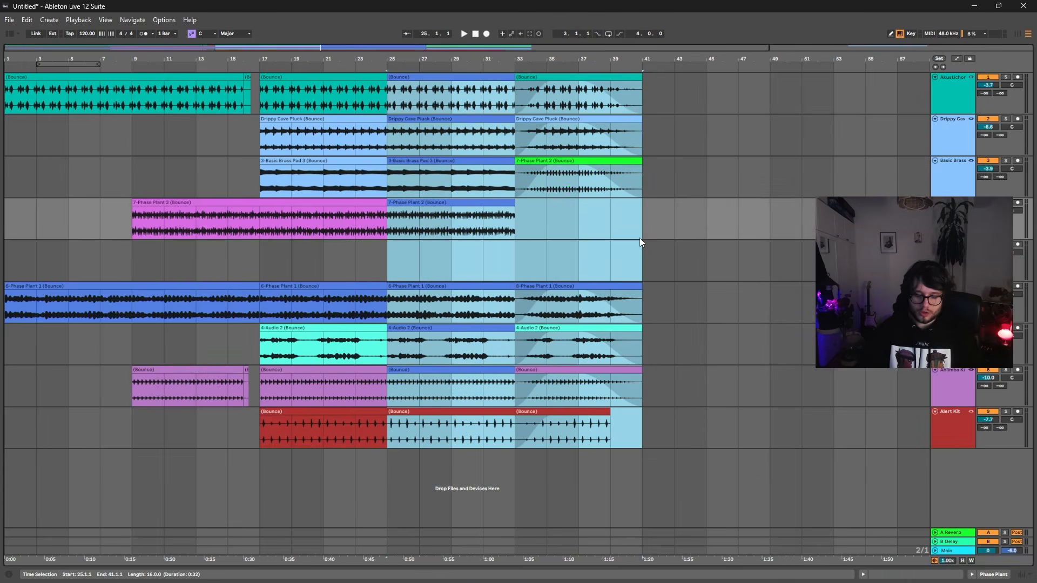
pyautogui.hotkey('ctrl', 'i')
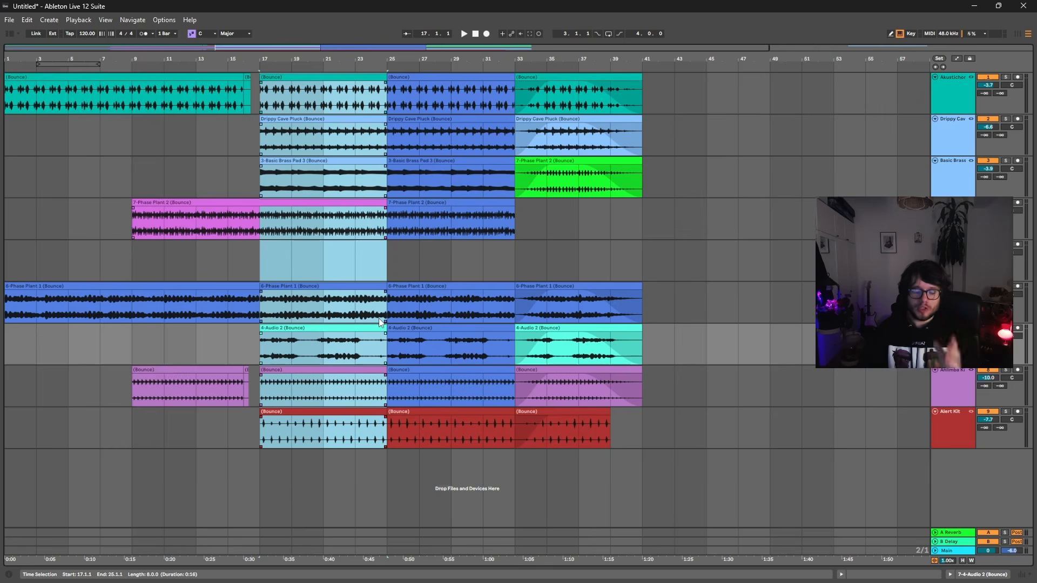
pyautogui.hotkey('ctrl', 'd')
pyautogui.keyDown('shift'); pyautogui.click(643, 394); pyautogui.keyUp('shift')
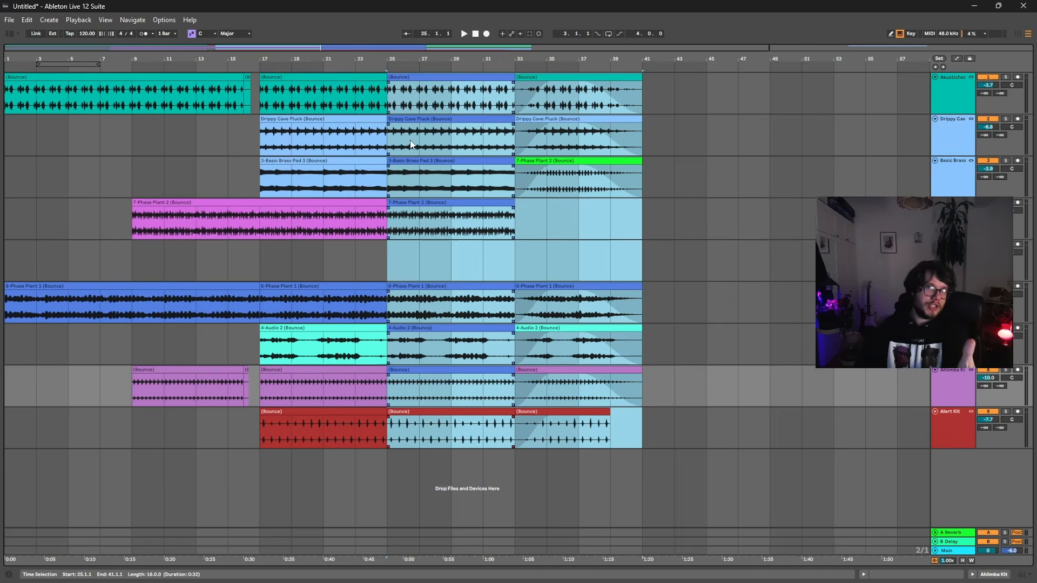
# Step: Undo the last change and duplicate the time of bars 17 to 25 across all tracks, shifting the following sections back
pyautogui.hotkey('ctrl', 'z')
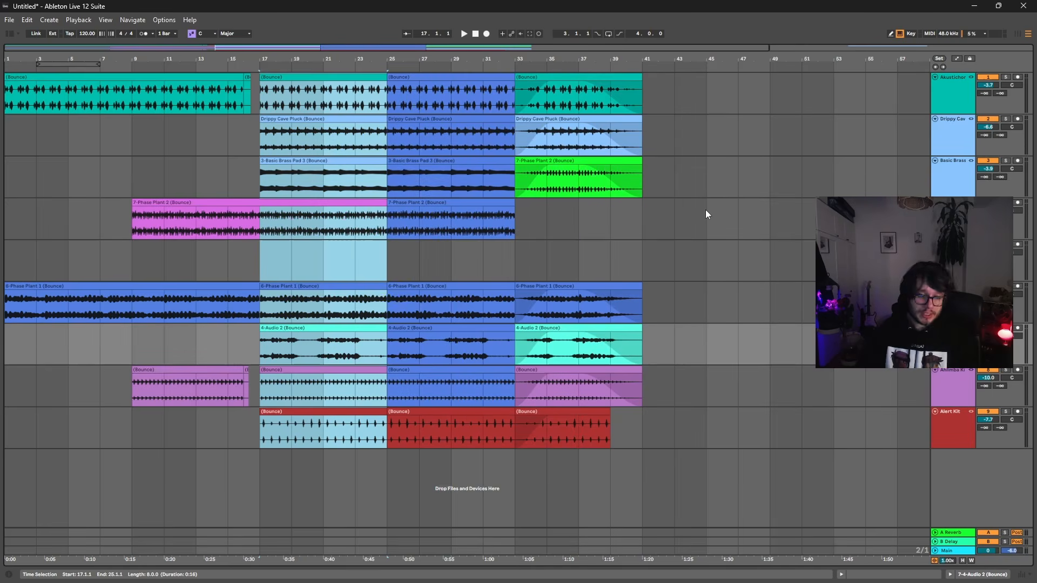
pyautogui.hotkey('ctrl', 'shift', 'd')
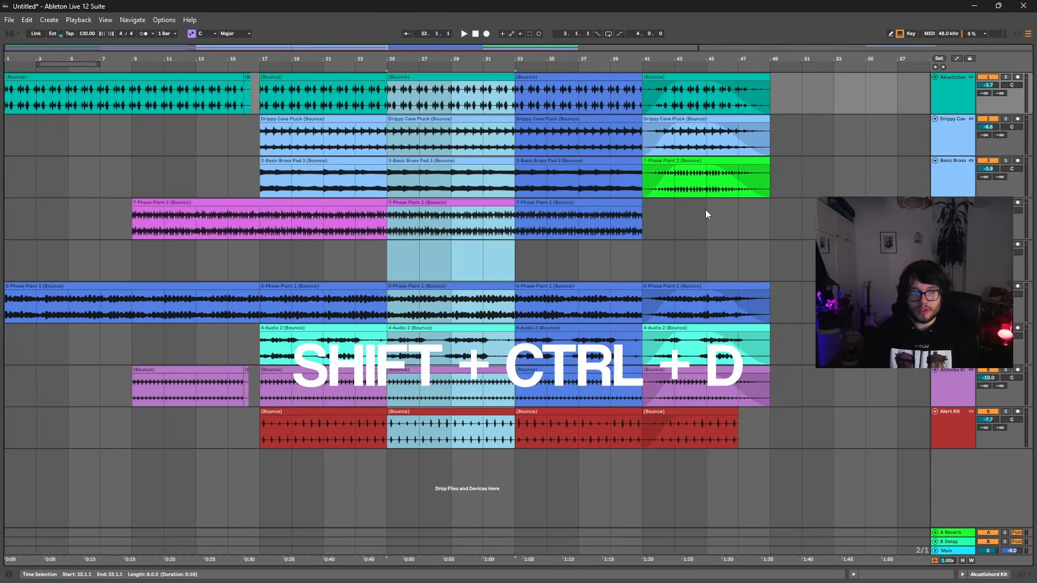